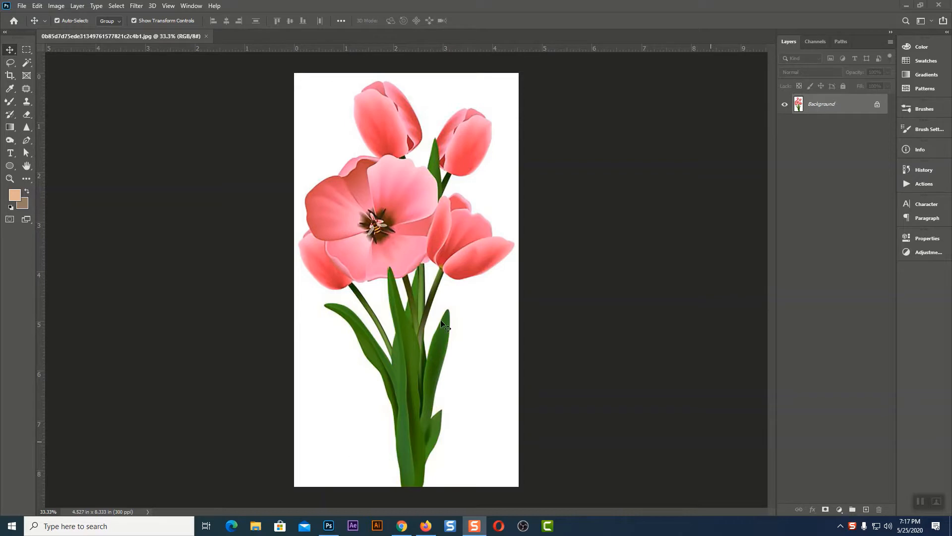
- Examine the tulip illustration up close, from the upper blossoms down to the stems and leaves
click(329, 526)
key(ctrl+plus)
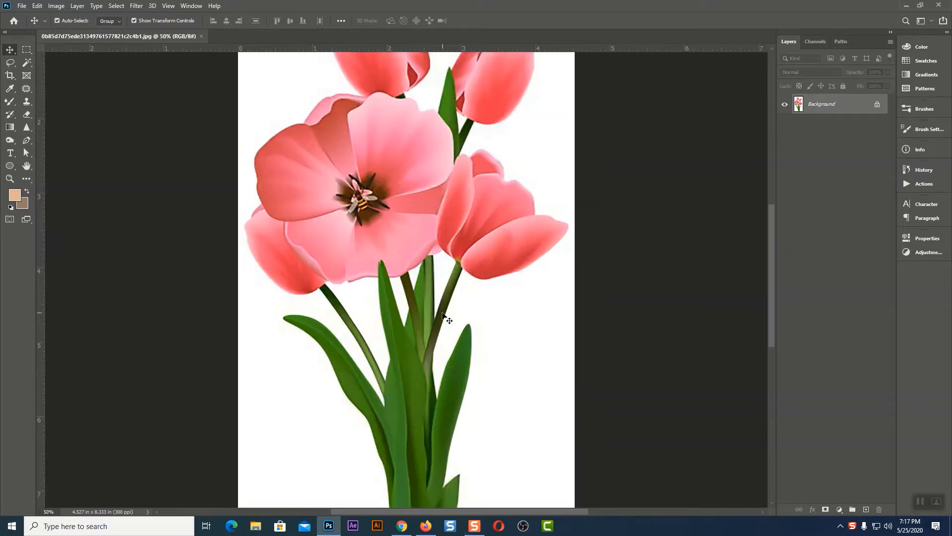
scroll(508, 317, down, 5)
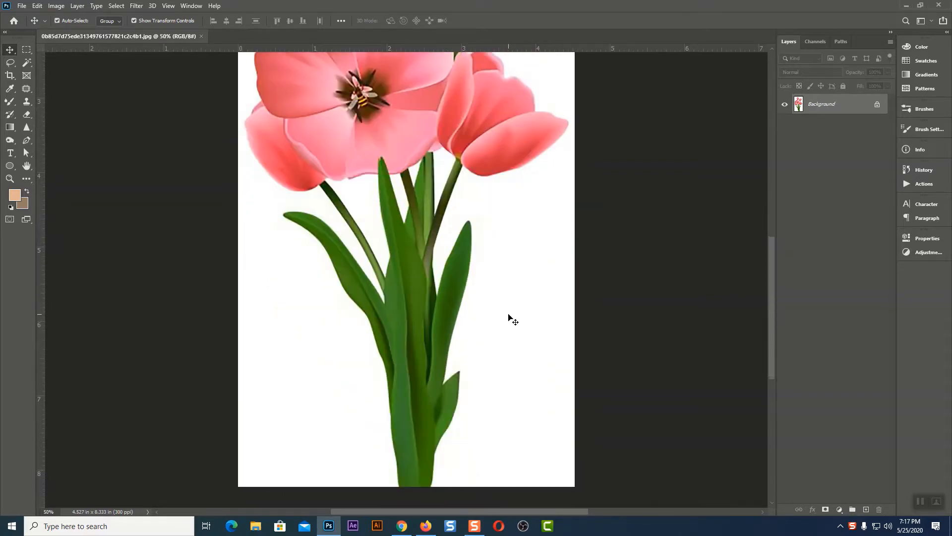
scroll(511, 318, up, 6)
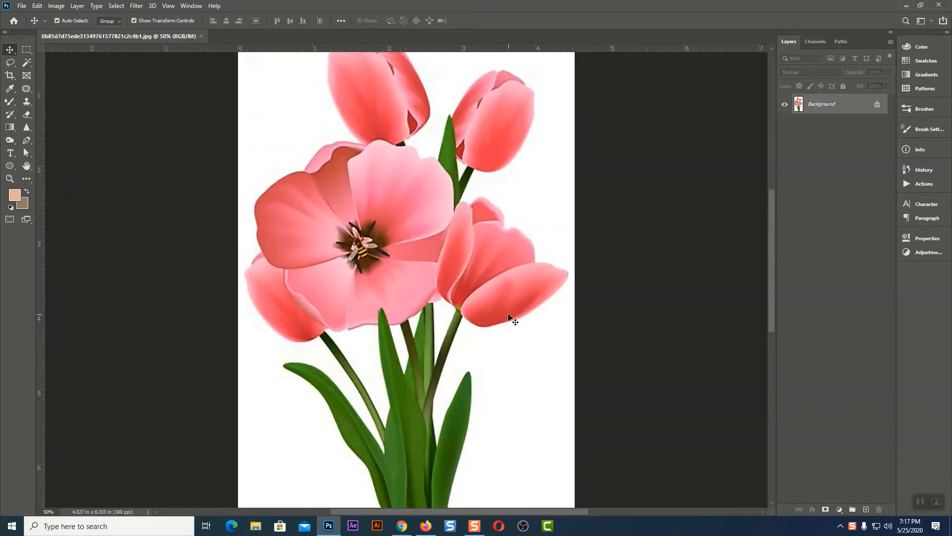
scroll(561, 257, down, 3)
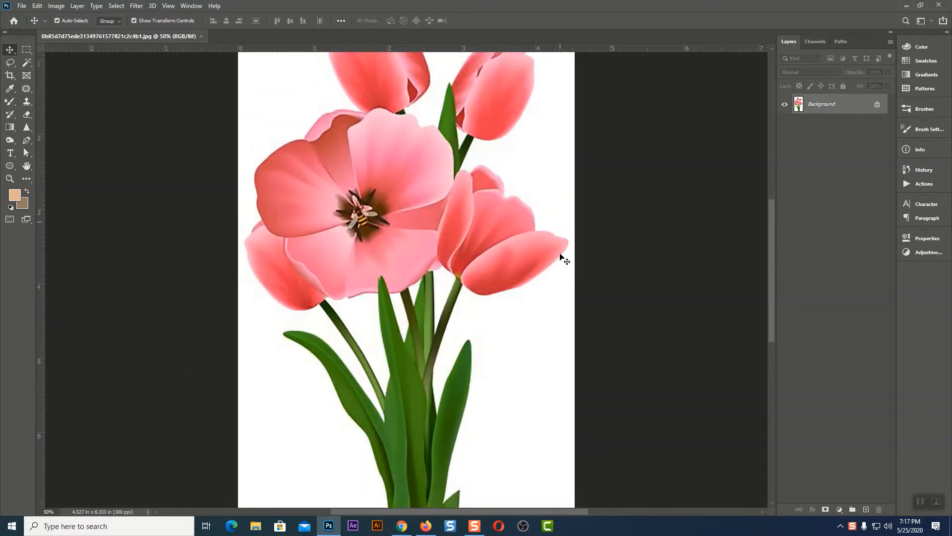
scroll(516, 351, down, 1)
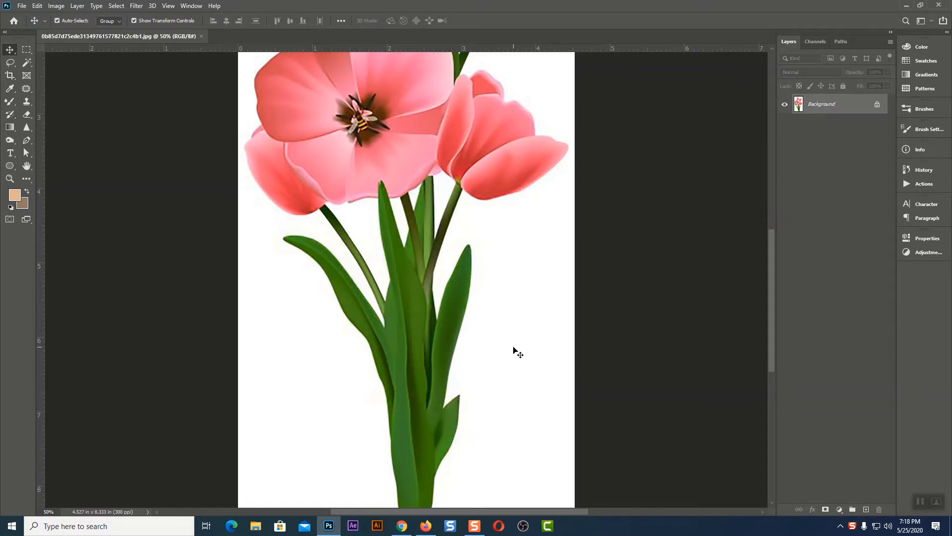
scroll(513, 348, down, 1)
scroll(514, 348, down, 3)
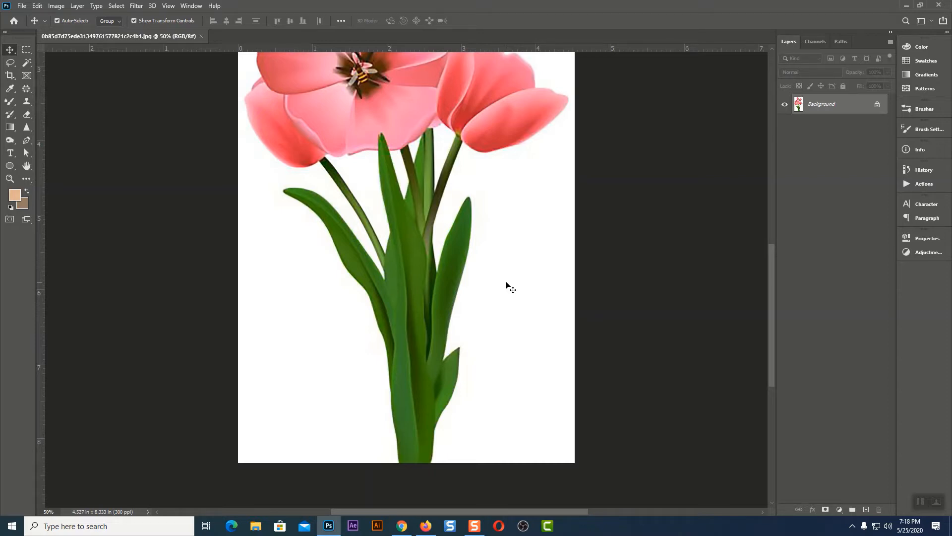
scroll(506, 283, up, 8)
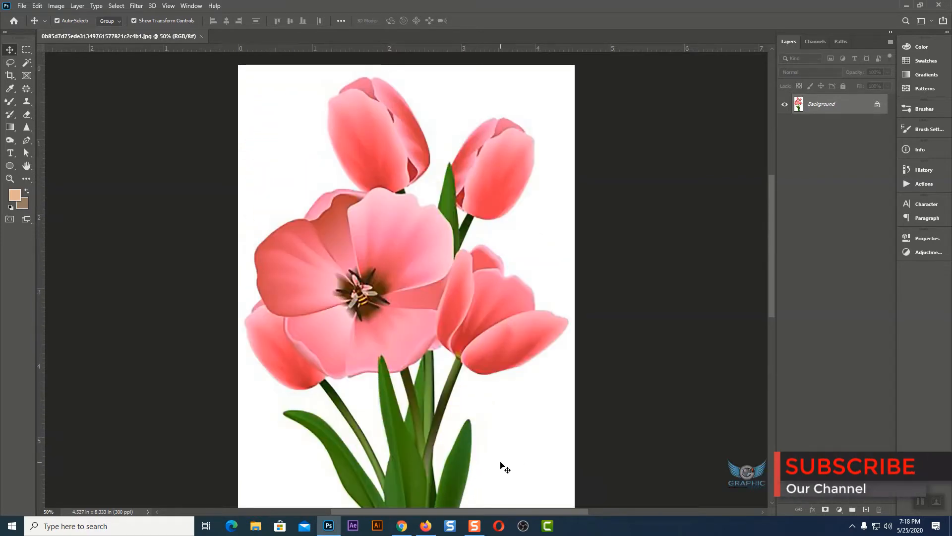
scroll(502, 463, down, 2)
scroll(504, 456, down, 1)
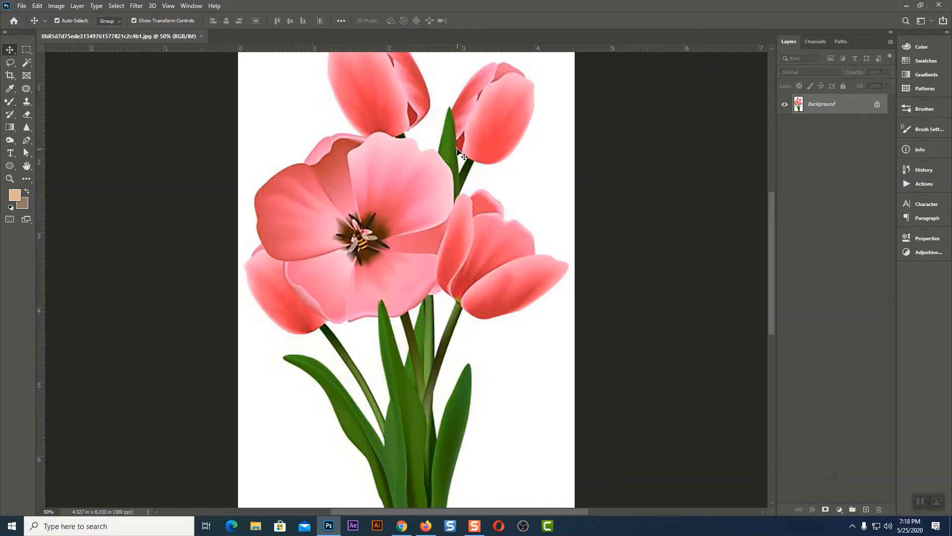
scroll(510, 357, down, 4)
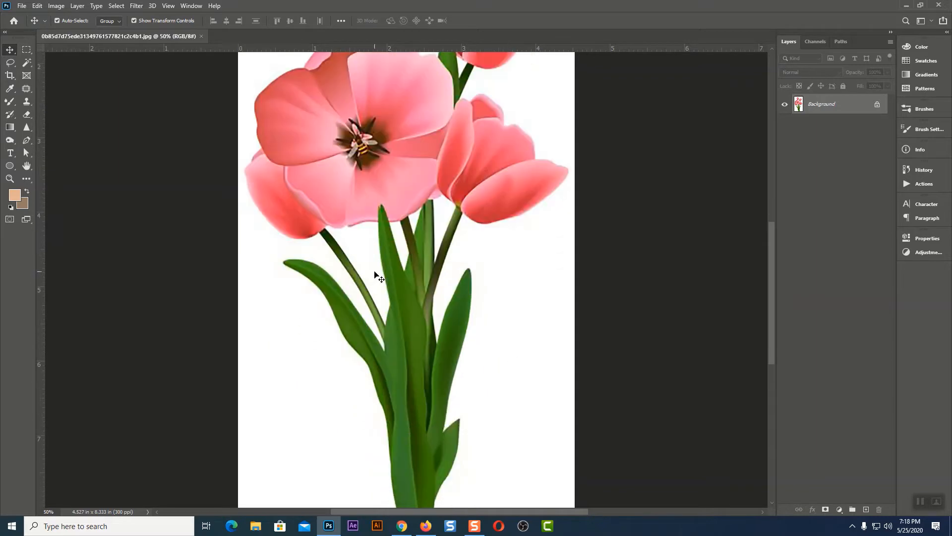
scroll(461, 94, up, 1)
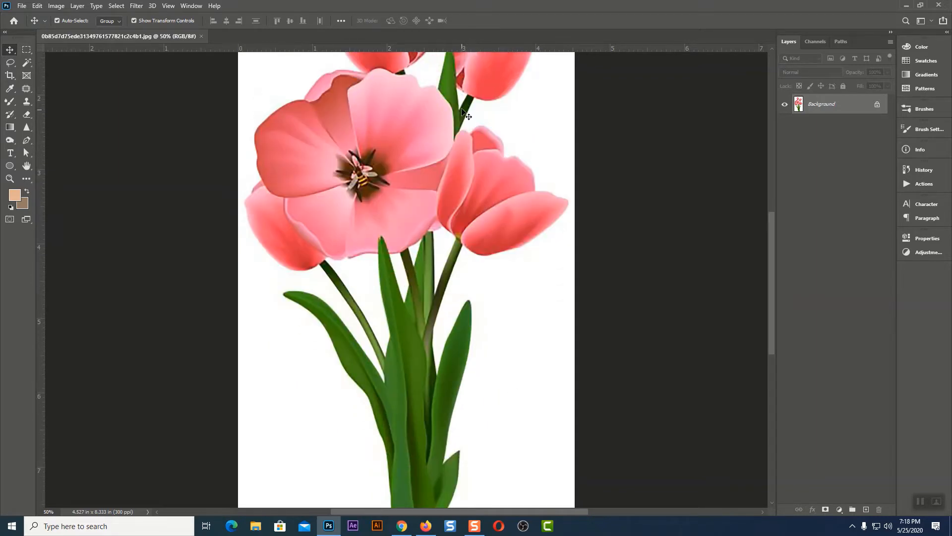
scroll(419, 261, down, 2)
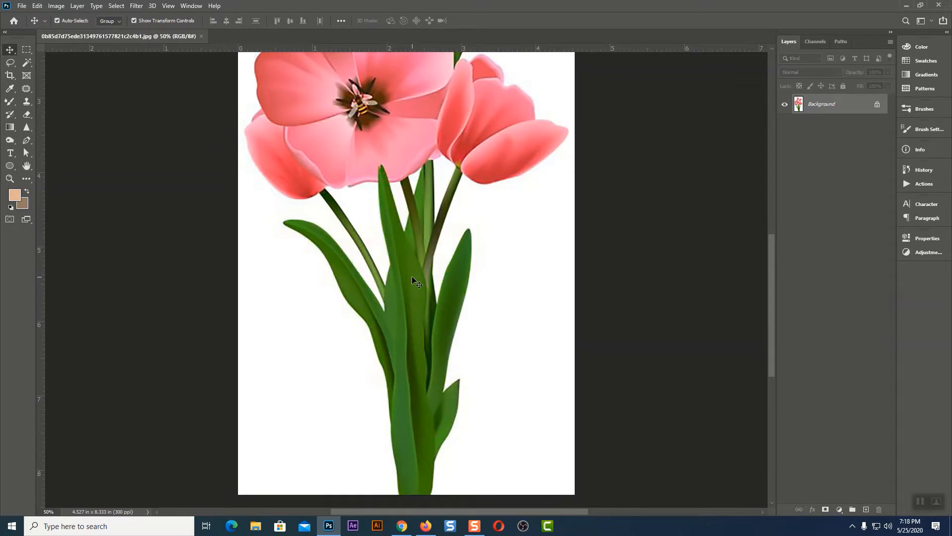
- Try the Pen tool in Path mode with a short path on the edge of the right-hand leaf
click(27, 141)
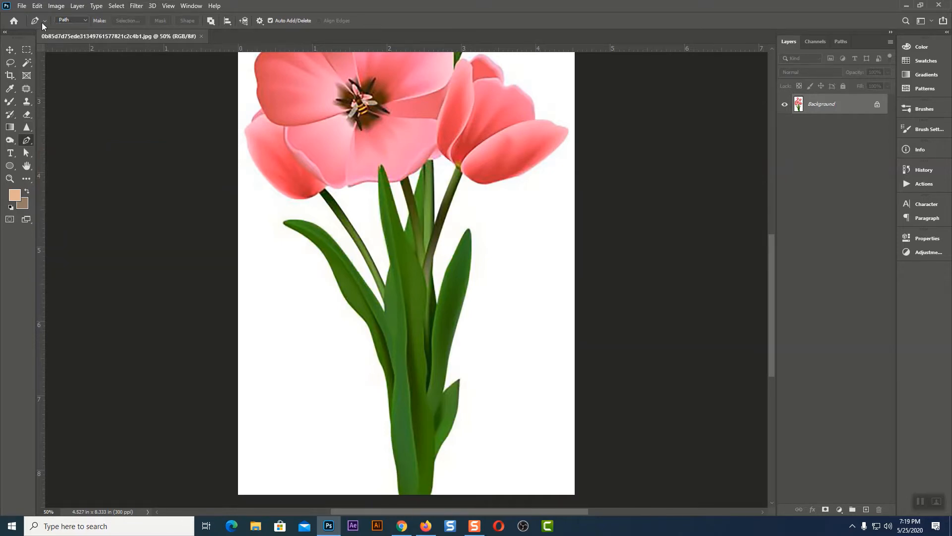
click(82, 22)
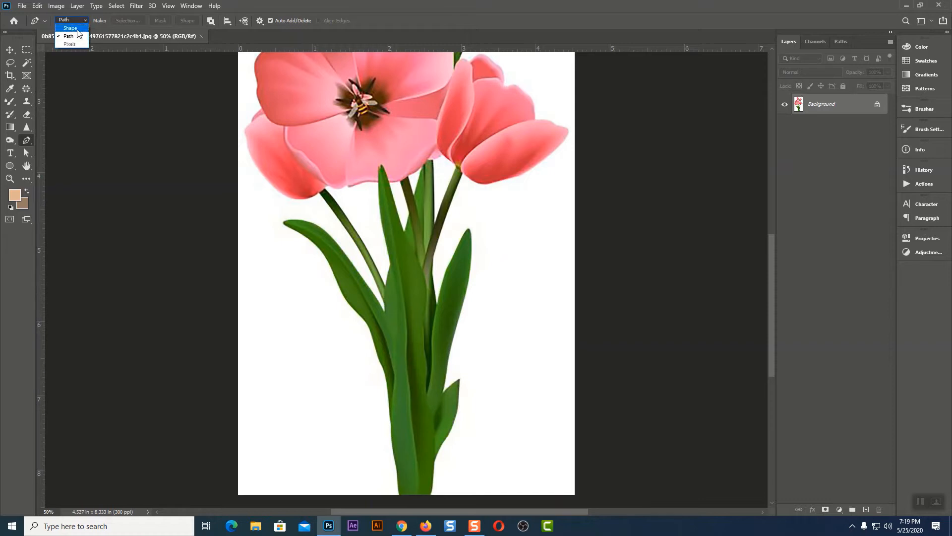
click(76, 20)
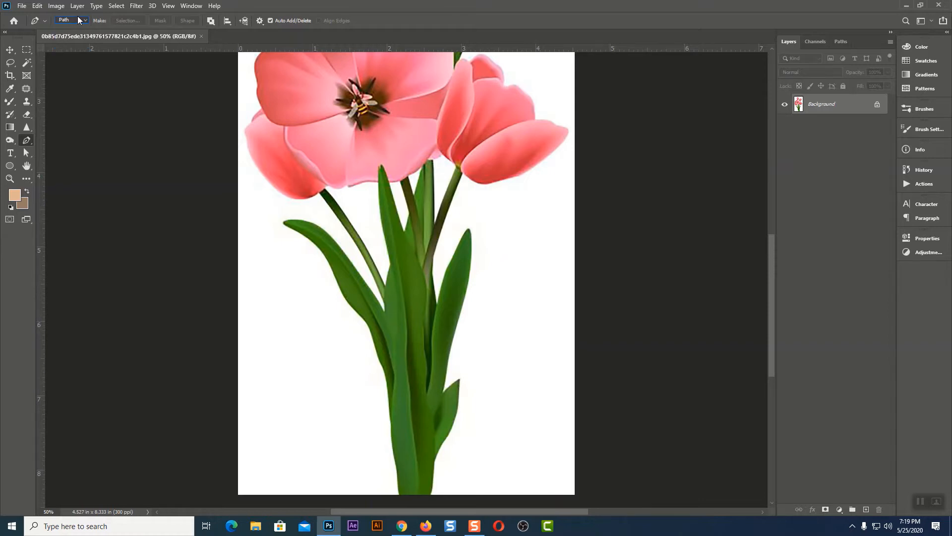
click(72, 20)
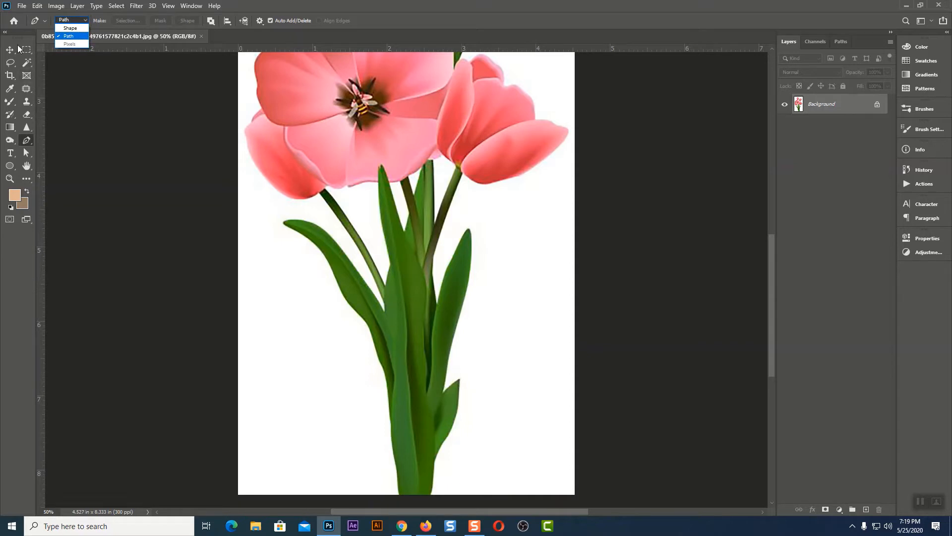
key(Escape)
click(454, 252)
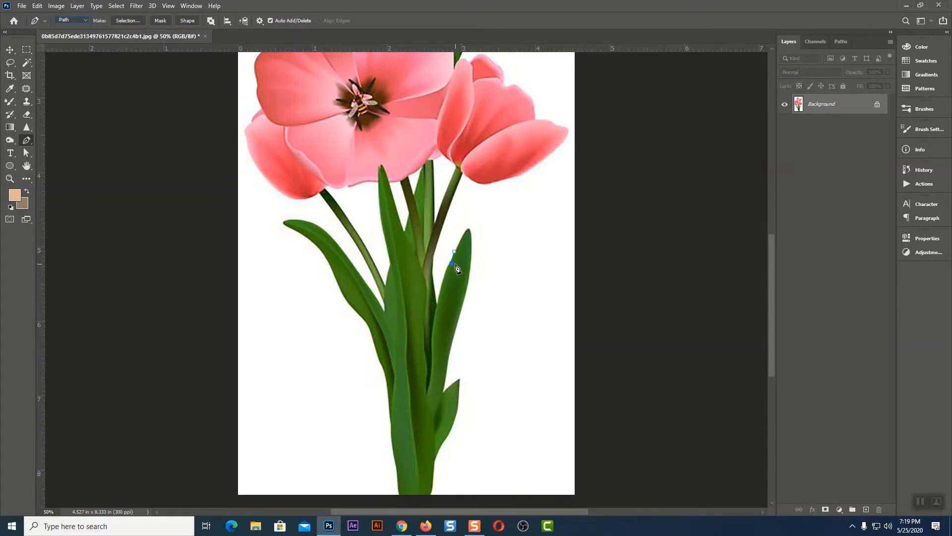
drag(451, 263, 450, 247)
key(v)
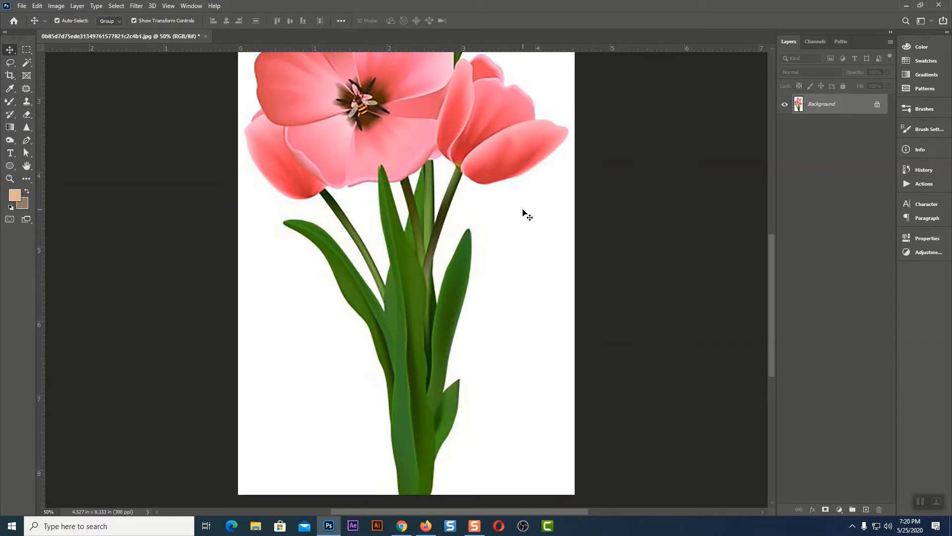
scroll(523, 213, up, 6)
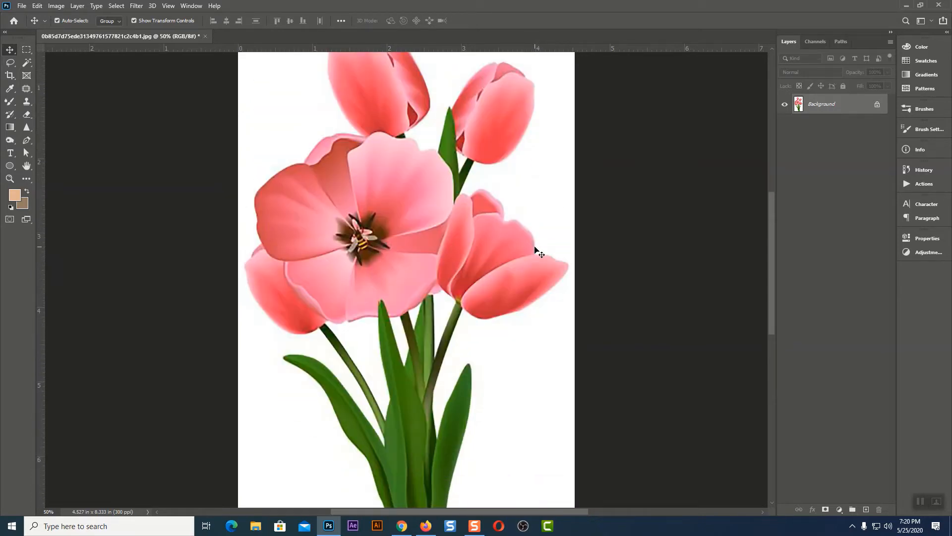
scroll(539, 251, down, 3)
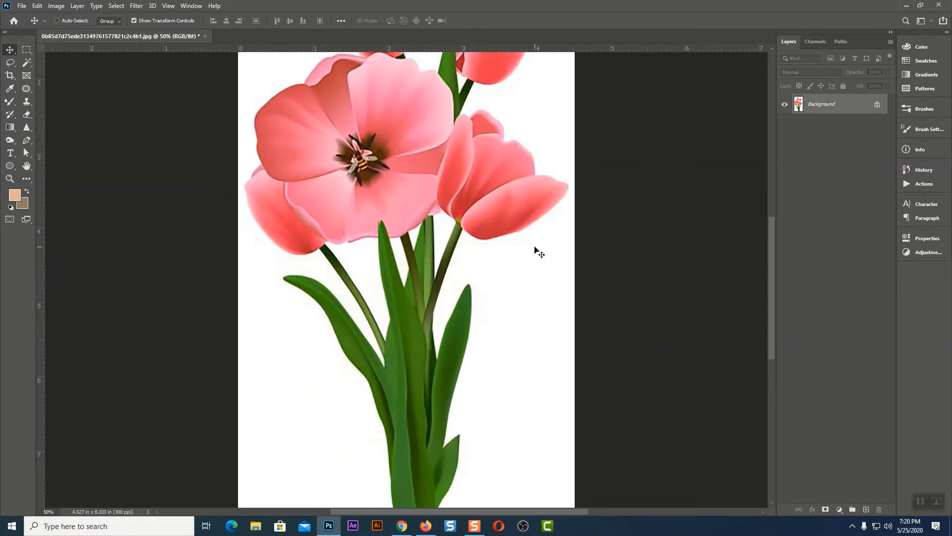
scroll(539, 252, up, 4)
scroll(539, 252, down, 3)
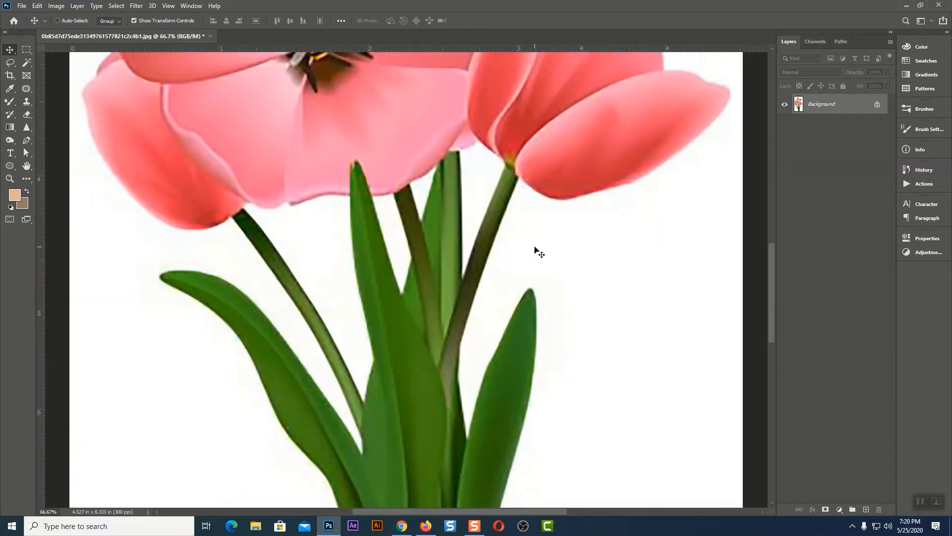
scroll(535, 248, down, 2)
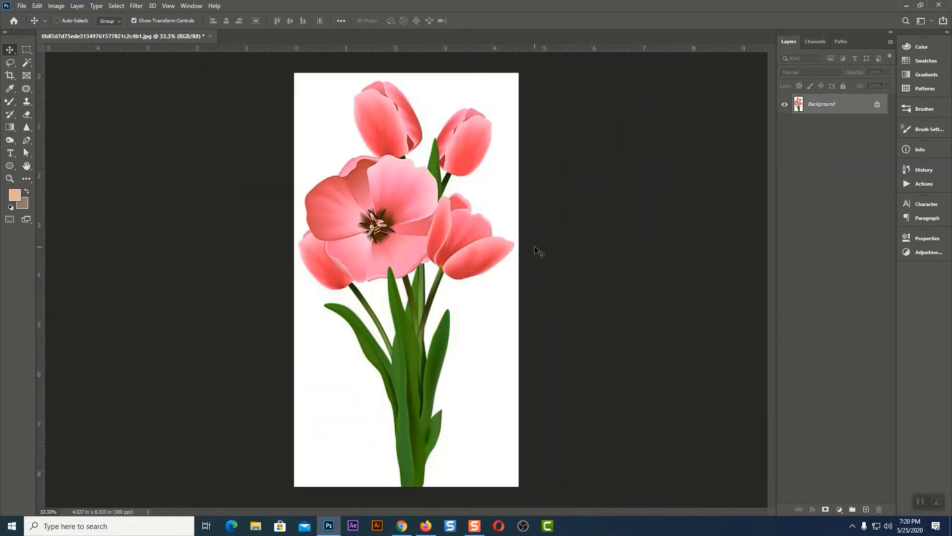
scroll(535, 249, up, 1)
scroll(534, 249, down, 1)
- Open the portrait image whose file name starts with 240_F_311928823 from the Desktop folder
click(21, 6)
click(30, 24)
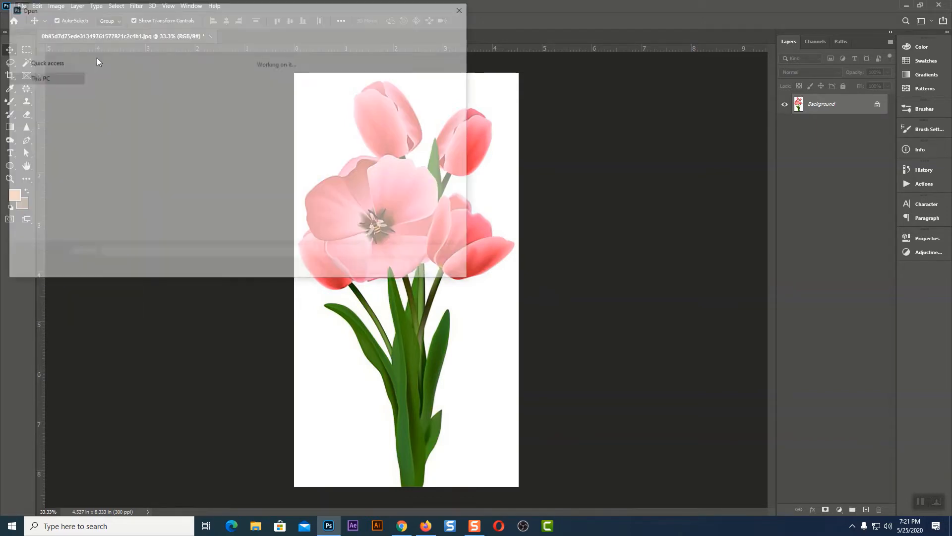
drag(469, 71, 468, 118)
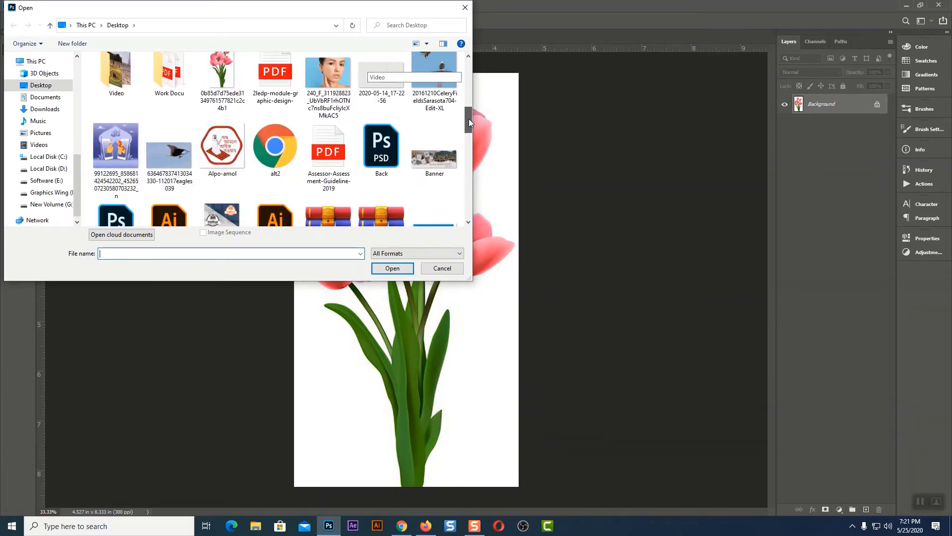
click(336, 74)
click(392, 268)
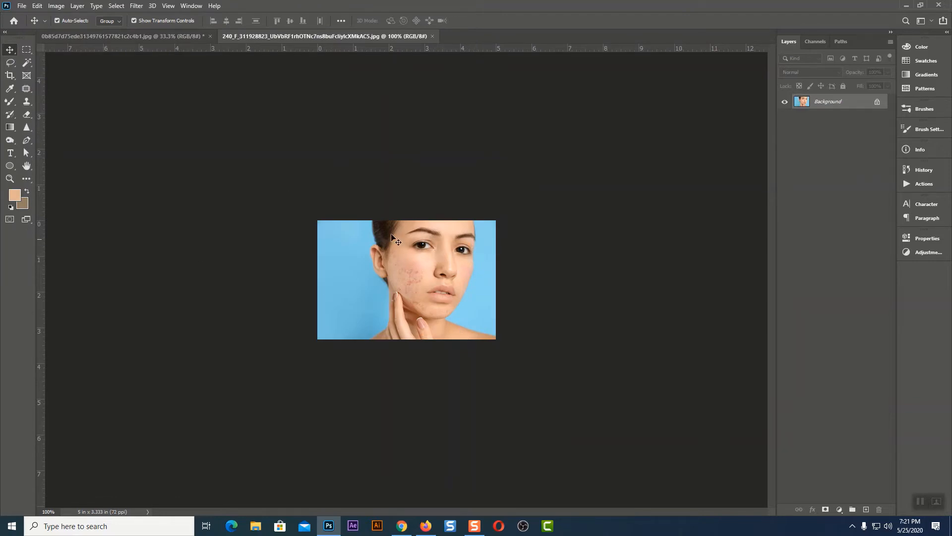
- In the portrait's Image Size settings, switch width and height to pixels and set the resolution to 300 pixels/inch
click(56, 5)
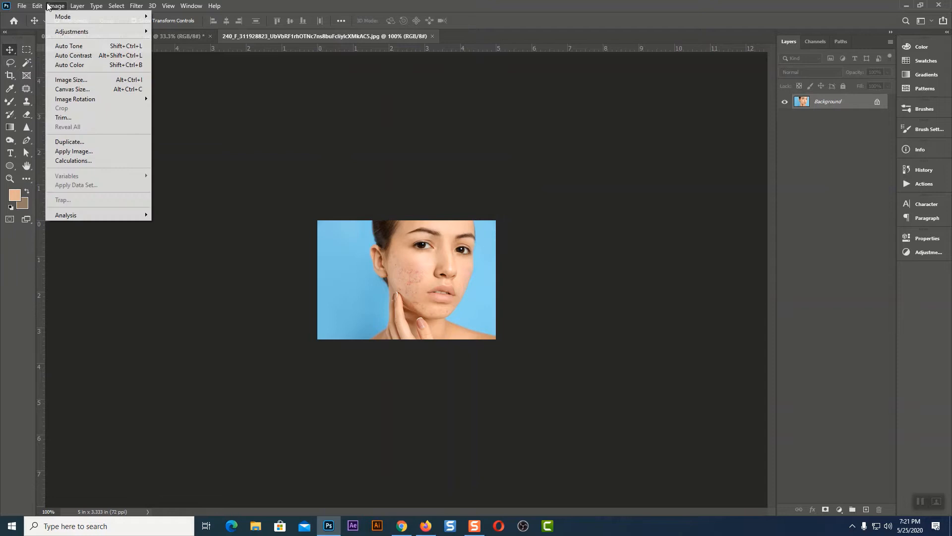
click(92, 80)
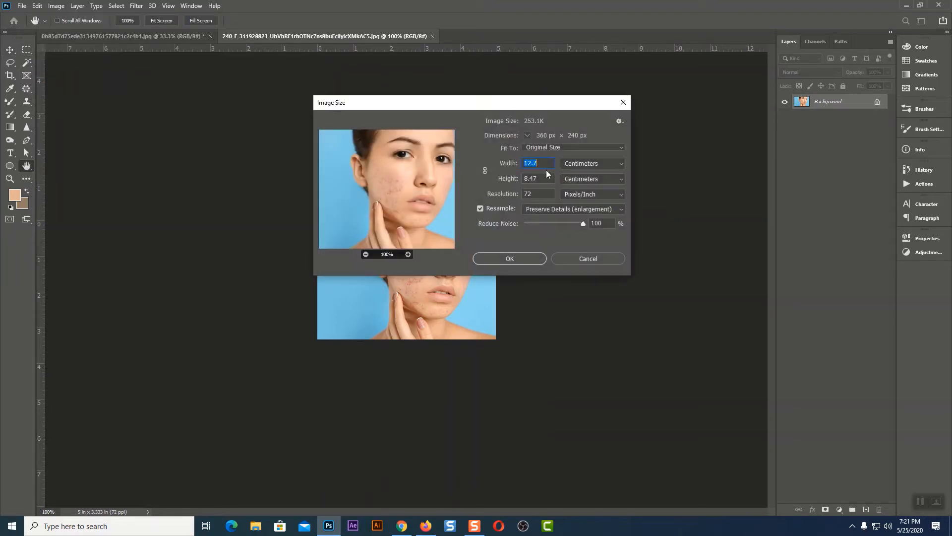
click(592, 163)
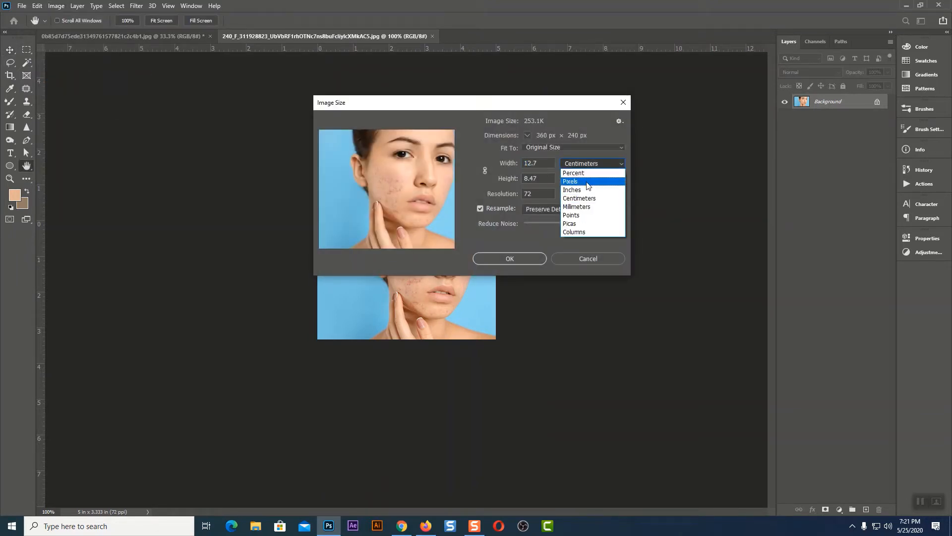
click(586, 182)
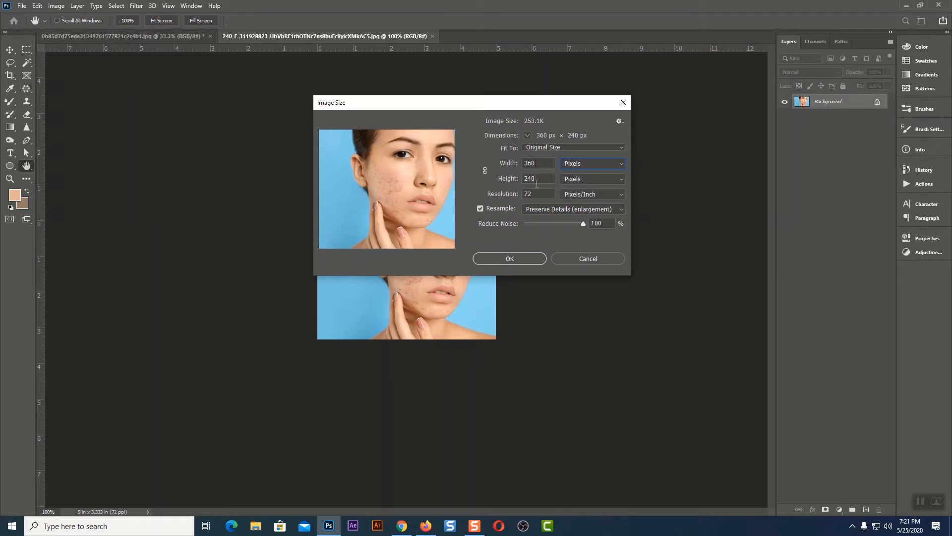
double_click(534, 196)
text(33)
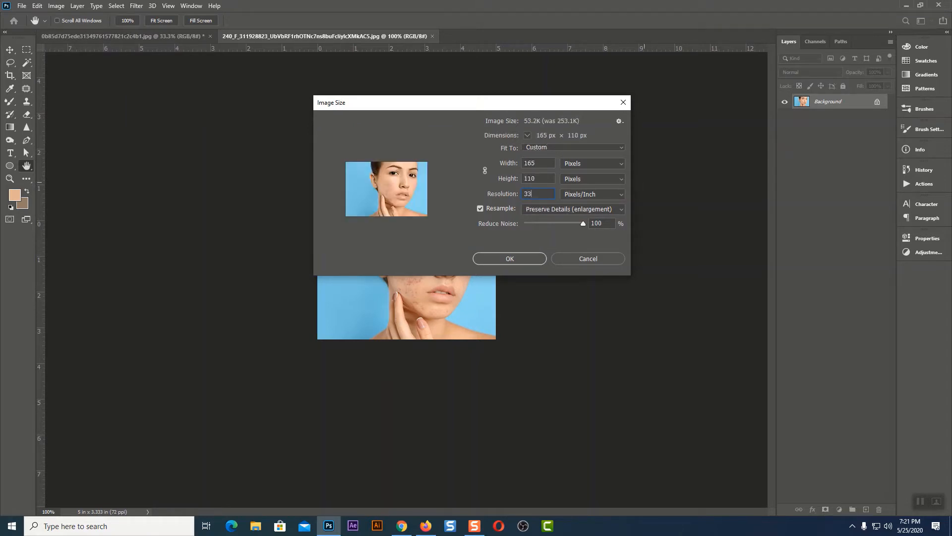
key(BackSpace)
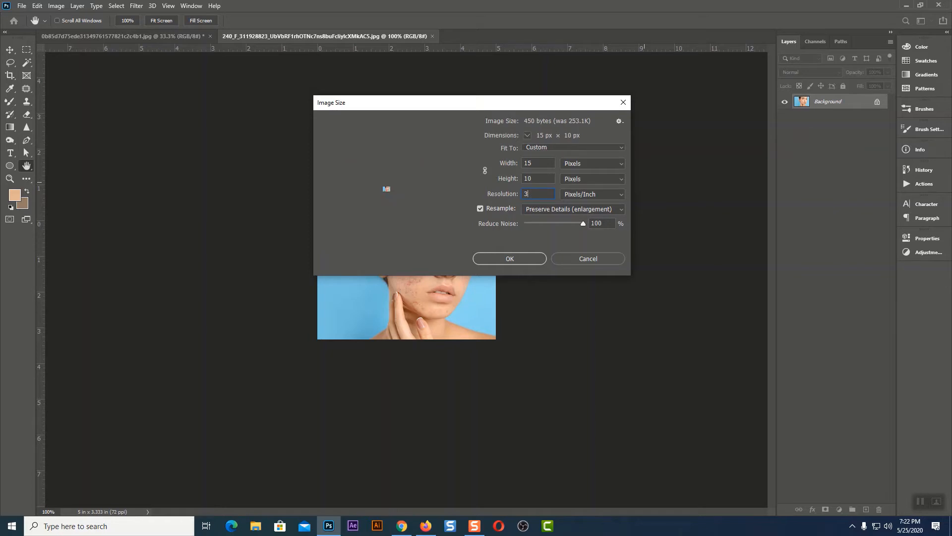
text(00)
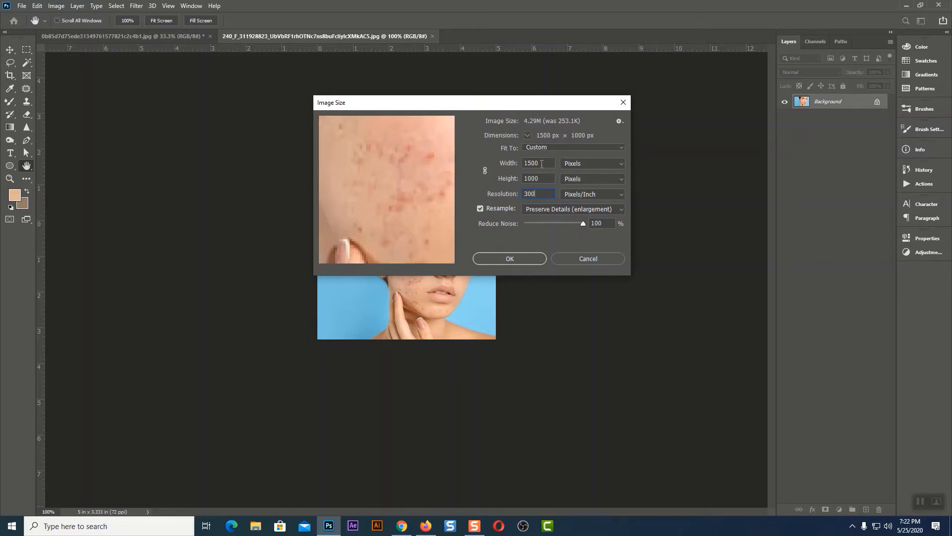
- Set the portrait's width to 360 pixels and height to 240 pixels, and apply the new image size
drag(540, 164, 495, 172)
text(360)
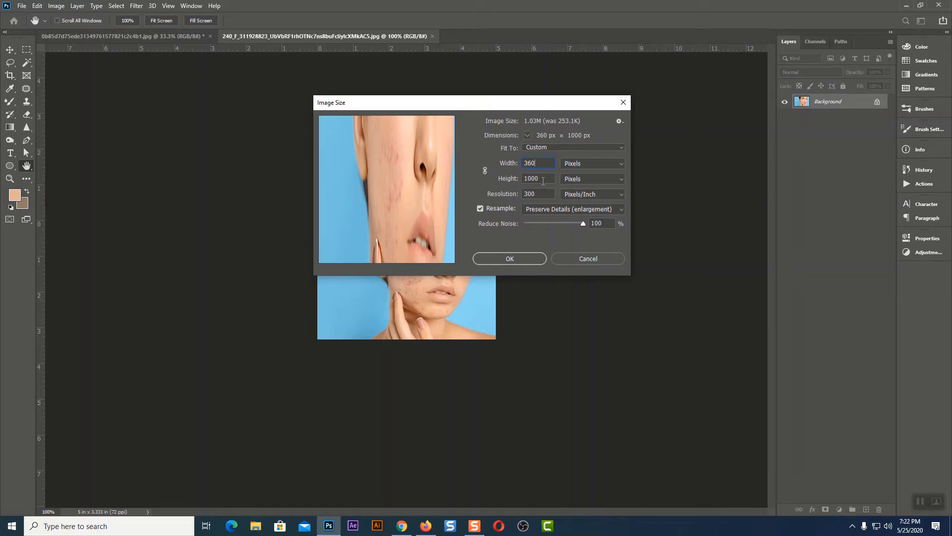
drag(543, 181, 521, 180)
text(240)
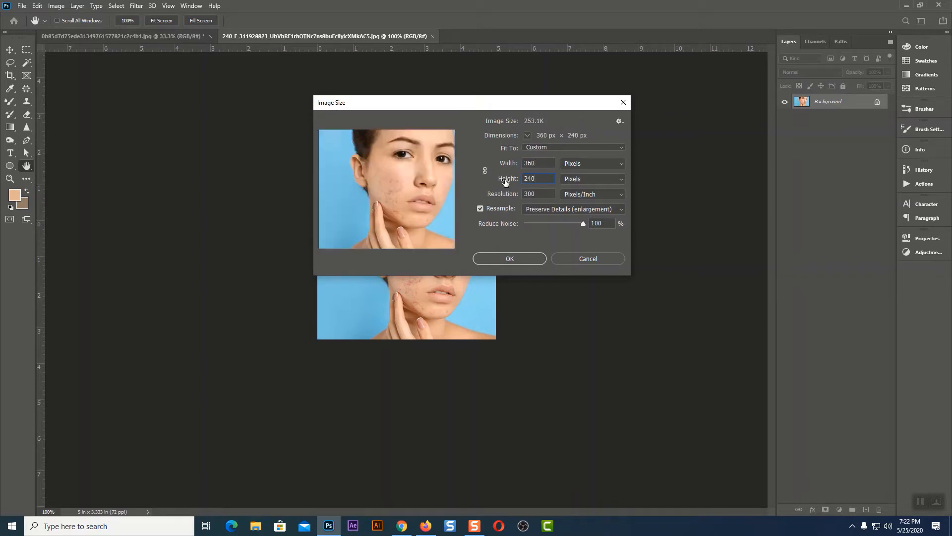
click(509, 259)
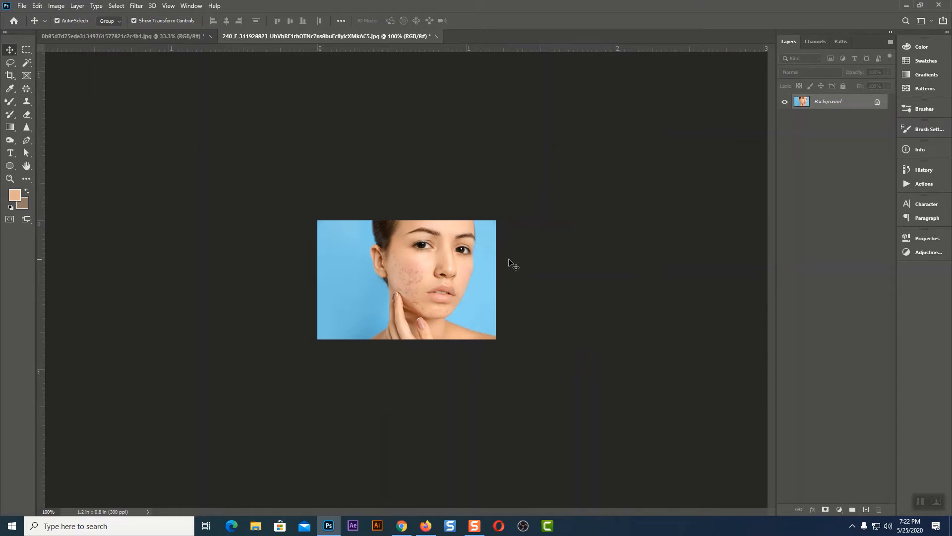
key(ctrl+plus)
key(ctrl+plus)
key(ctrl+plus)
key(ctrl+minus)
key(ctrl+minus)
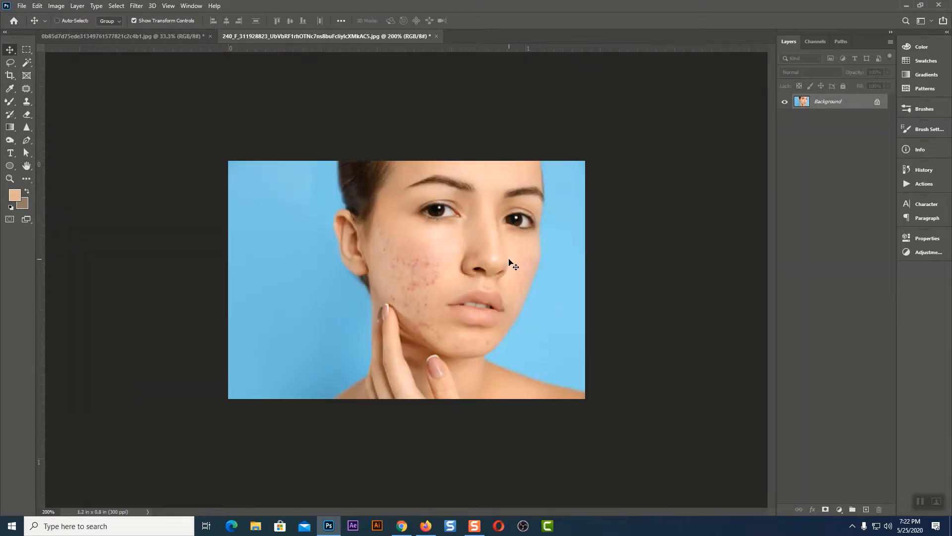
- Check the tulip image's pixel dimensions and resolution in its Image Size settings
click(104, 31)
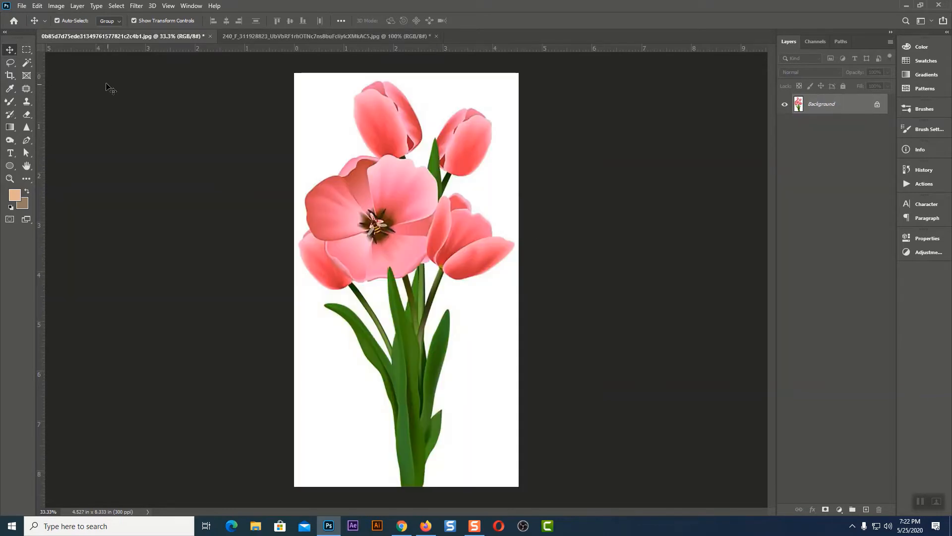
click(56, 6)
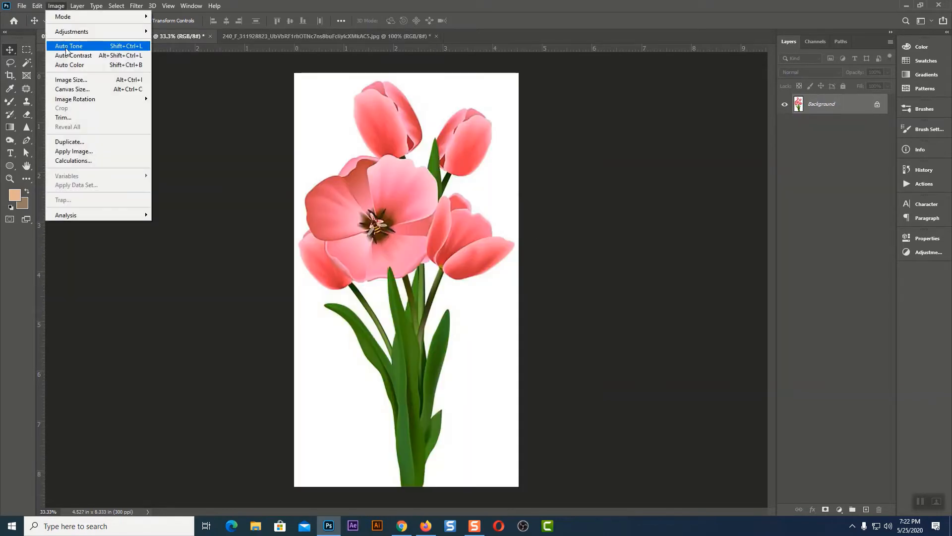
click(74, 79)
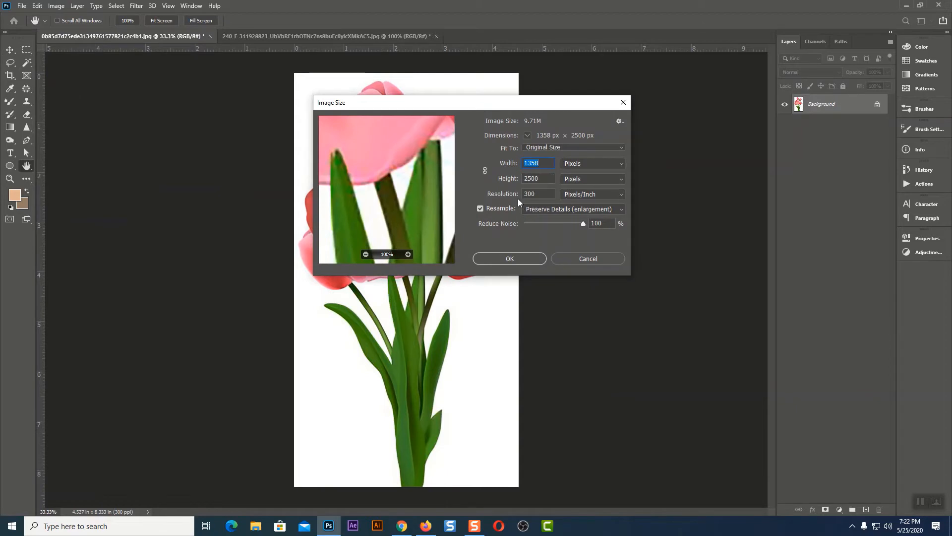
click(511, 257)
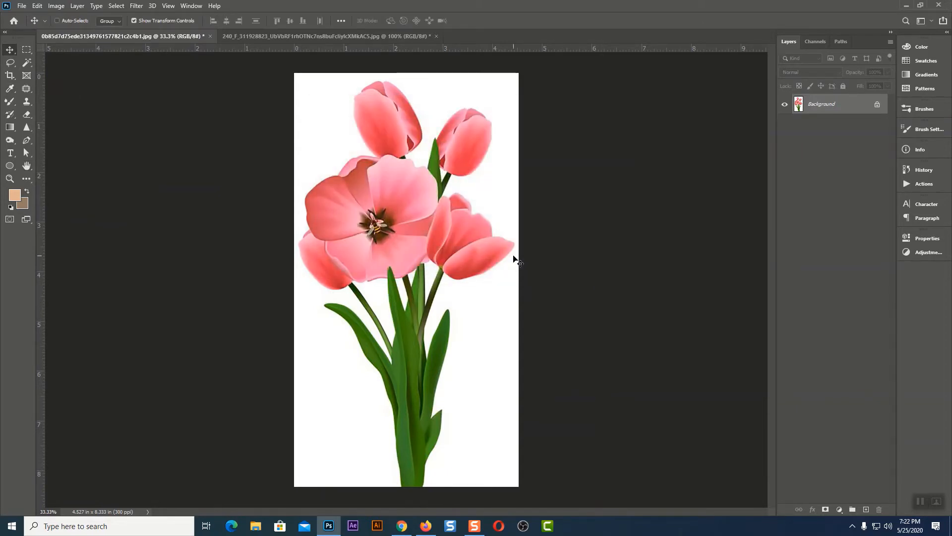
- Start a Pen tool path at the lower-left corner of the tulip stems' base and trace the first stretch up their left edge
key(ctrl+plus)
key(ctrl+plus)
scroll(503, 285, down, 1)
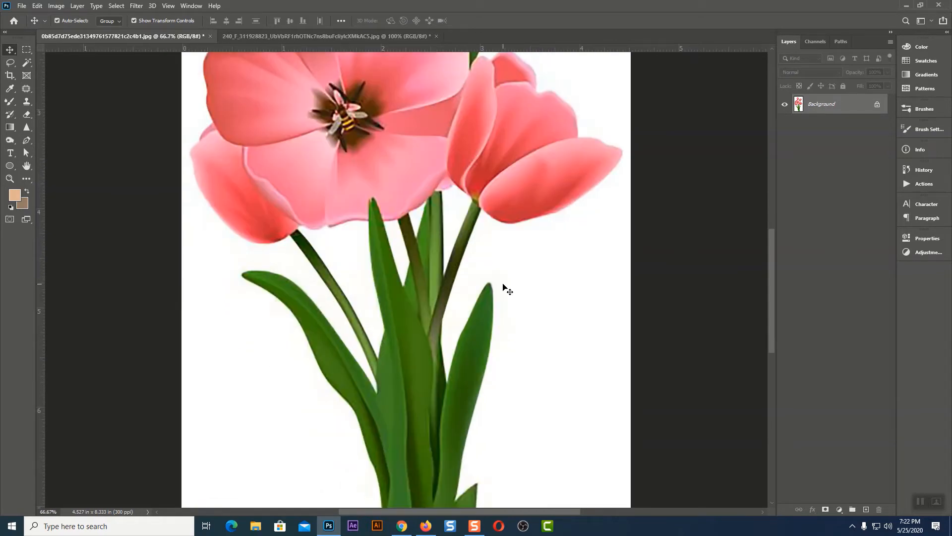
scroll(504, 285, down, 4)
click(27, 140)
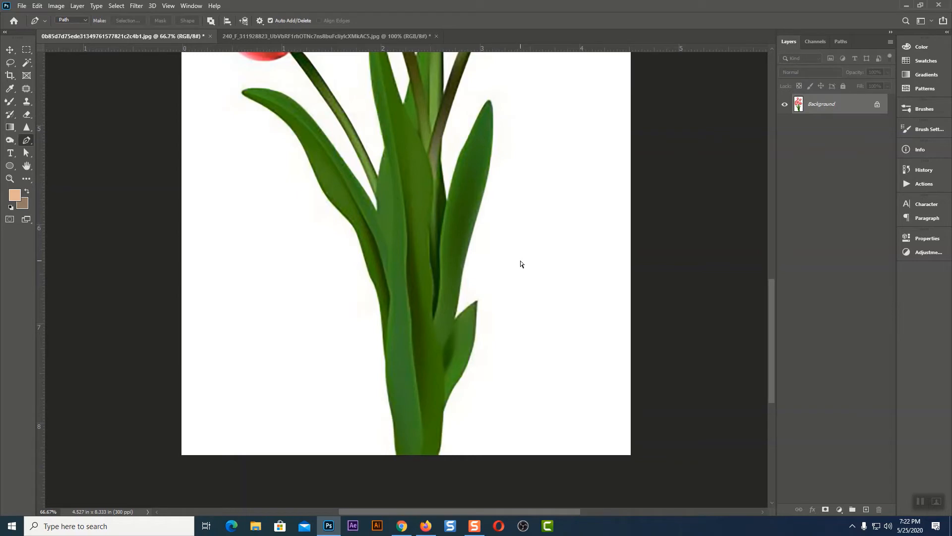
scroll(520, 263, up, 4)
drag(511, 336, 511, 85)
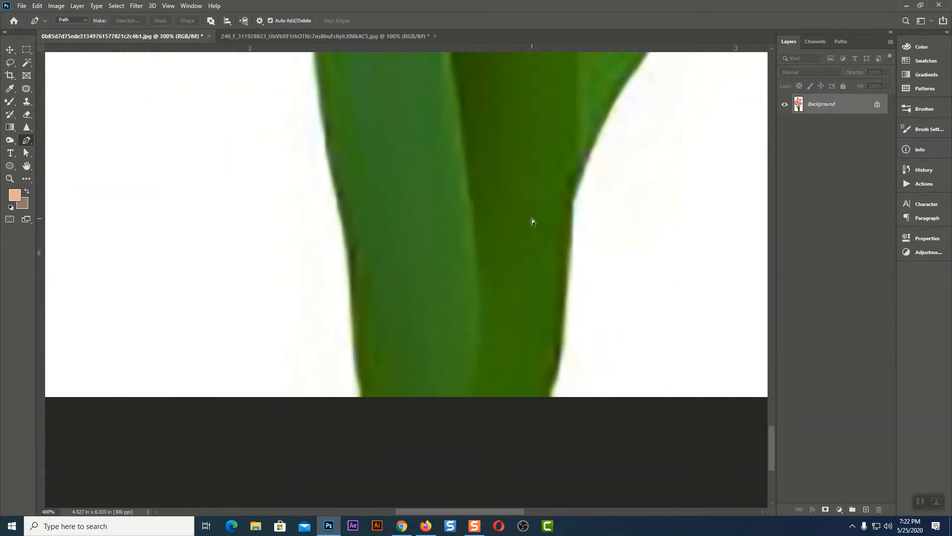
key(ctrl+plus)
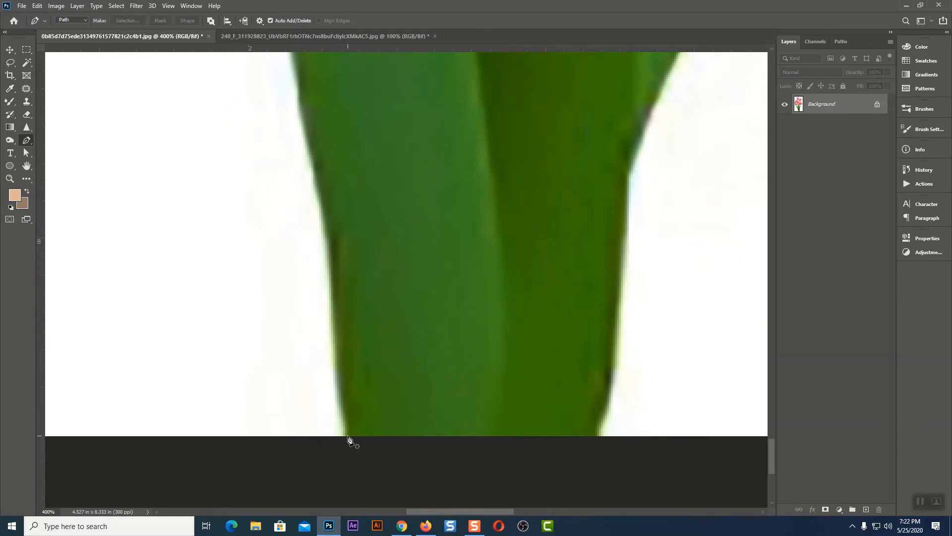
key(ctrl+plus)
key(ctrl+plus)
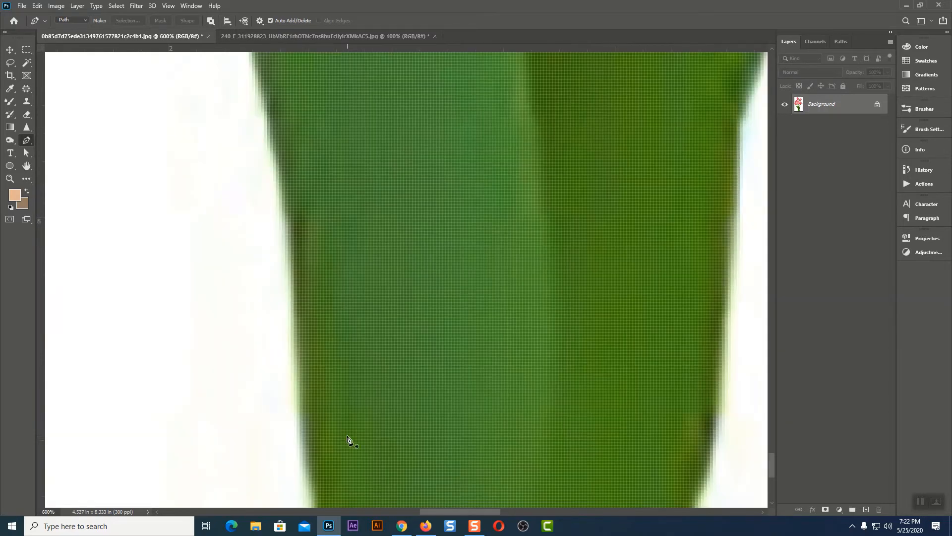
drag(321, 415, 402, 195)
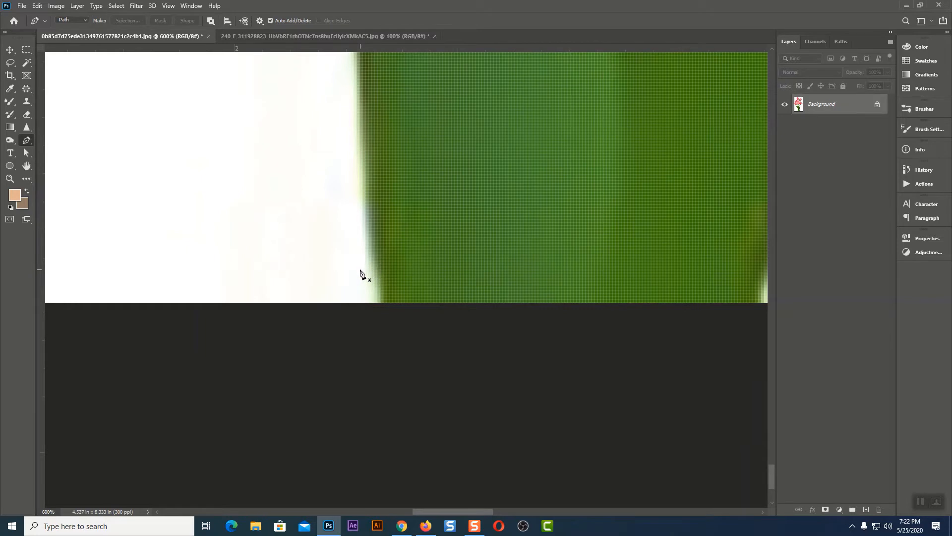
key(ctrl+minus)
key(ctrl+minus)
key(ctrl+minus)
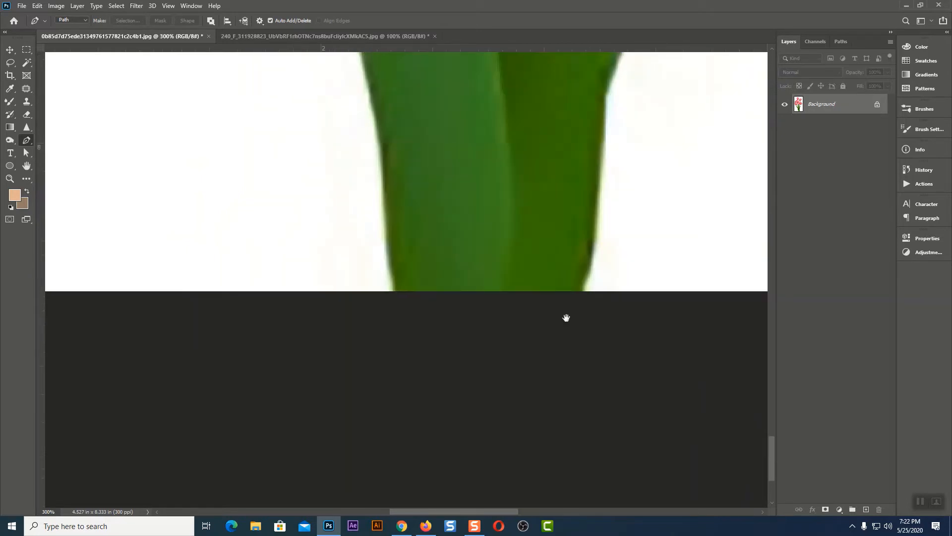
drag(566, 317, 487, 418)
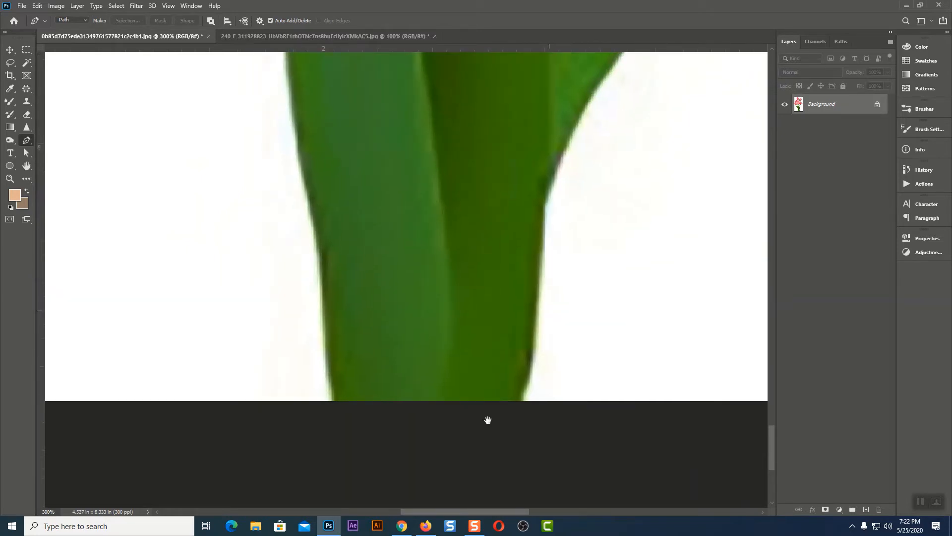
click(334, 401)
drag(318, 223, 338, 367)
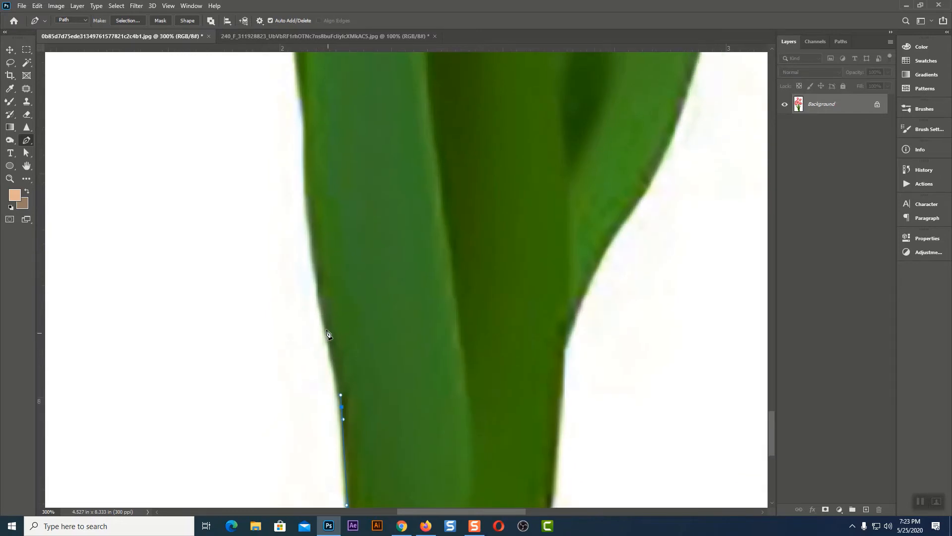
drag(323, 320, 322, 311)
- Continue the path up the left edge of the stems to the bend where the left leaf begins to spread outward
drag(312, 194, 323, 299)
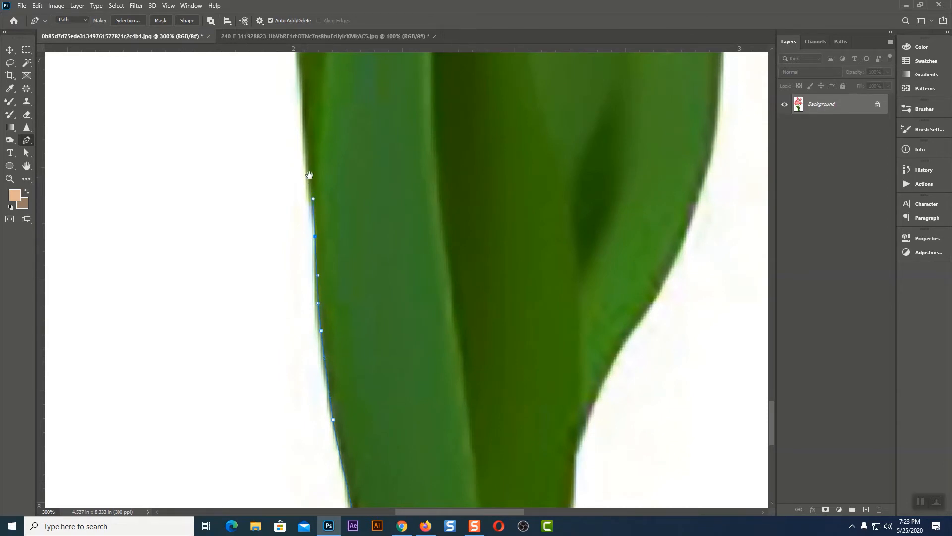
drag(310, 175, 338, 288)
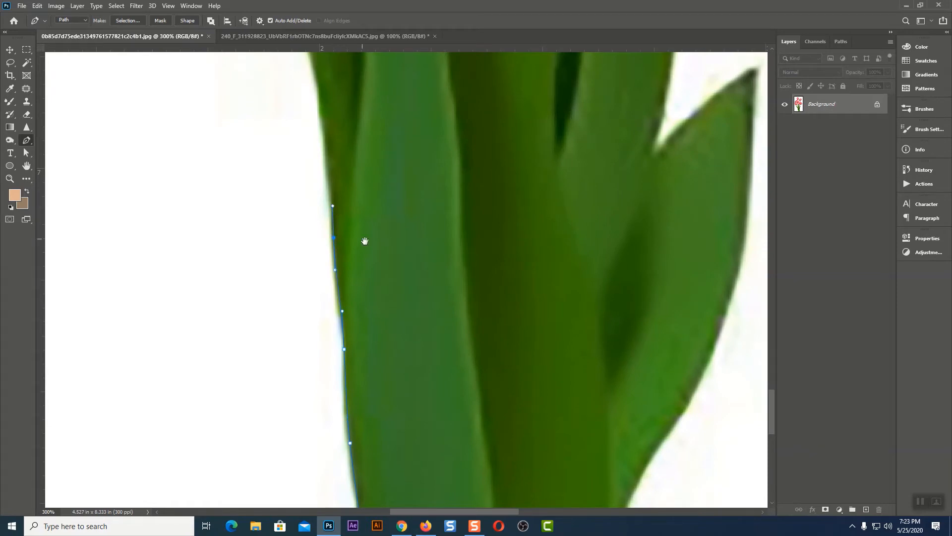
drag(365, 241, 411, 382)
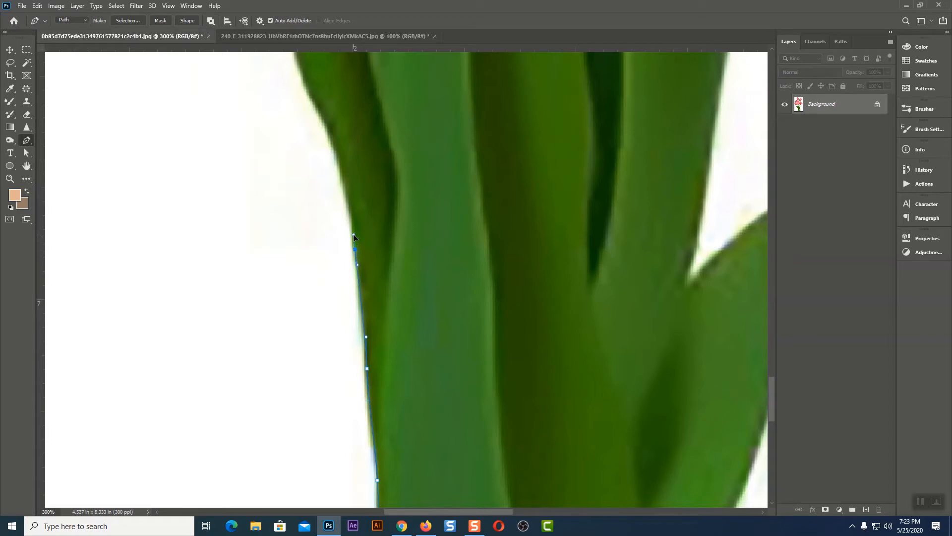
drag(438, 282, 440, 345)
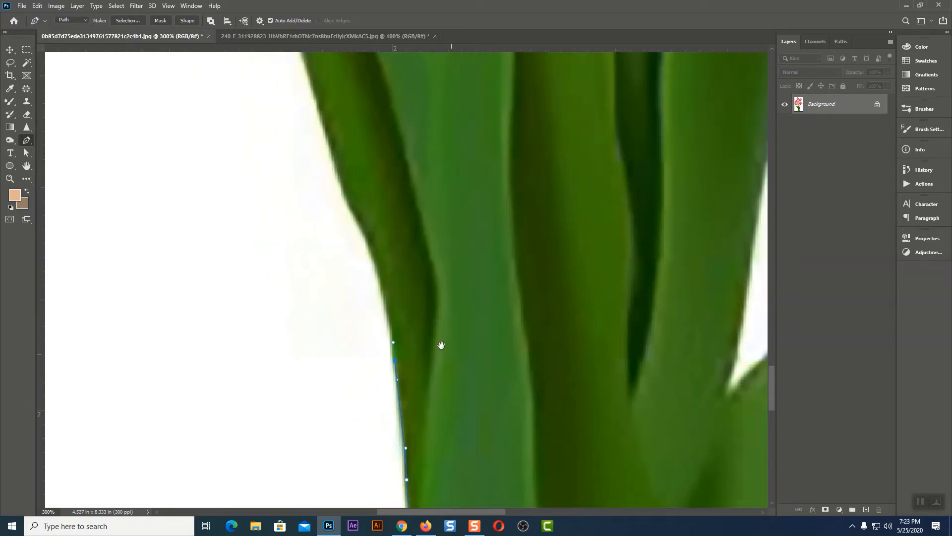
click(373, 251)
click(370, 244)
- Trace the lower part of the left leaf's outer edge with curved anchor points
drag(393, 260, 455, 419)
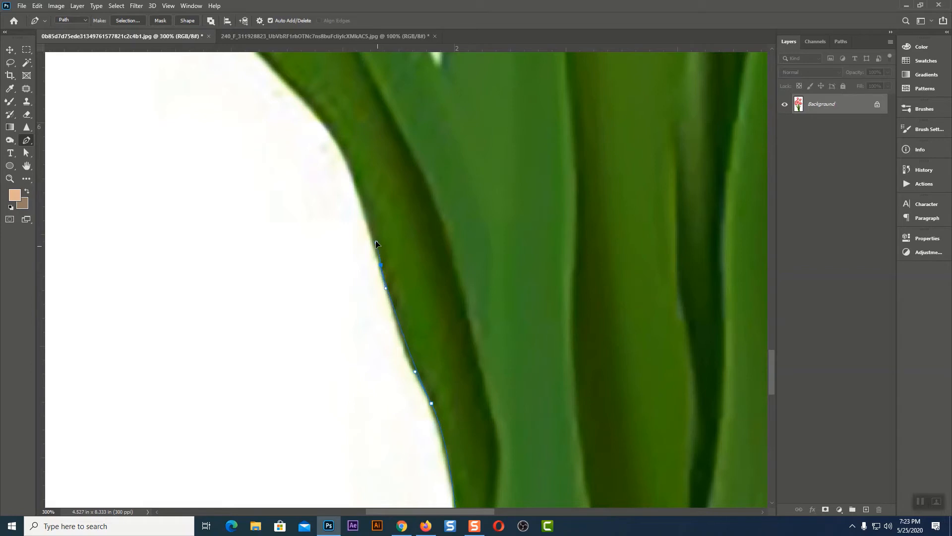
drag(373, 217, 366, 211)
drag(415, 356, 515, 442)
drag(468, 291, 431, 254)
- Trace the left leaf's outer edge upward towards its tip, undoing misplaced anchor points and placing a smoother curve
drag(445, 348, 494, 488)
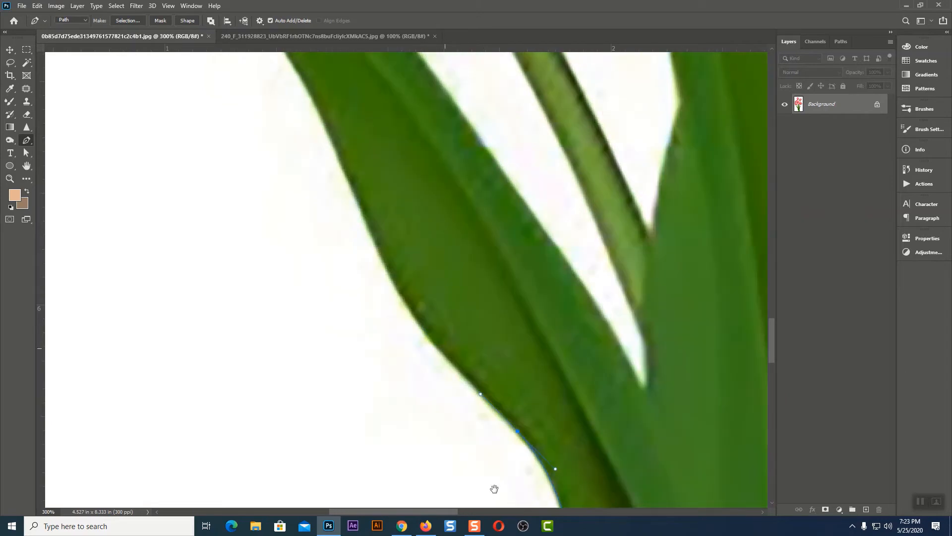
drag(407, 303, 454, 415)
drag(387, 280, 381, 260)
drag(380, 263, 280, 194)
drag(279, 194, 412, 321)
drag(332, 289, 299, 277)
key(ctrl+z)
key(ctrl+z)
drag(498, 383, 417, 322)
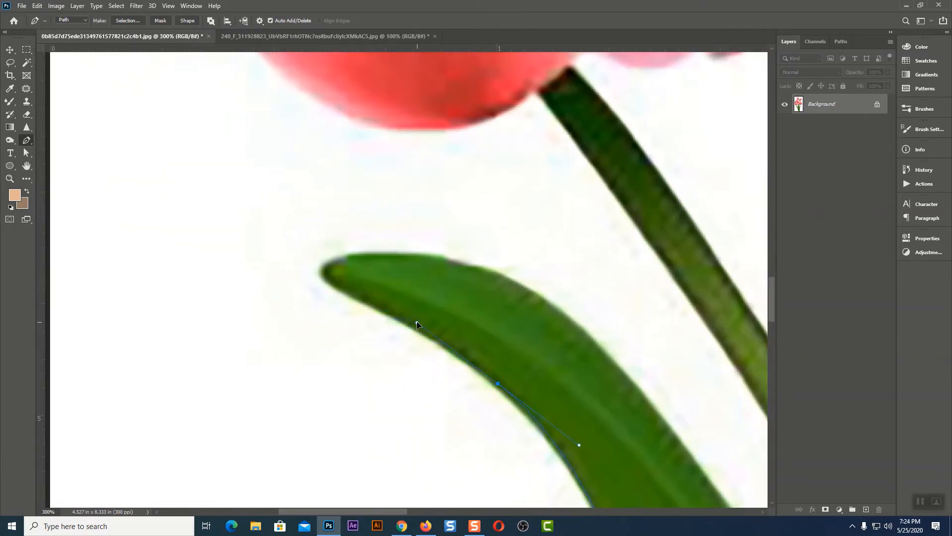
- Carry the path around the left leaf's tip and down its upper edge into the notch beside the left flower stem
drag(547, 314, 453, 233)
drag(570, 334, 465, 234)
drag(511, 314, 522, 327)
drag(524, 329, 345, 170)
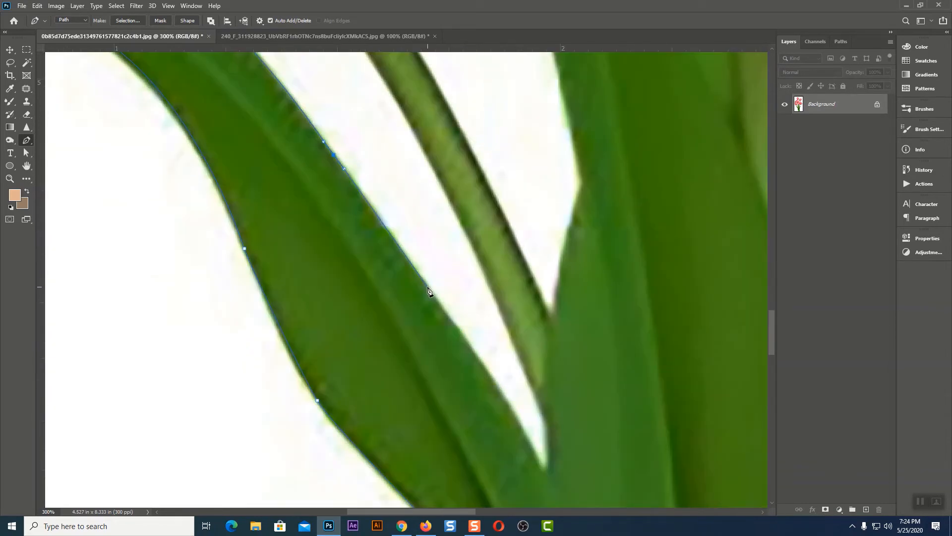
drag(543, 416, 535, 392)
- Trace the left edge of the left flower stem up to the base of the lower-left bud, redoing misplaced anchor points
drag(483, 317, 563, 453)
drag(532, 343, 520, 322)
drag(501, 287, 595, 450)
drag(497, 286, 445, 223)
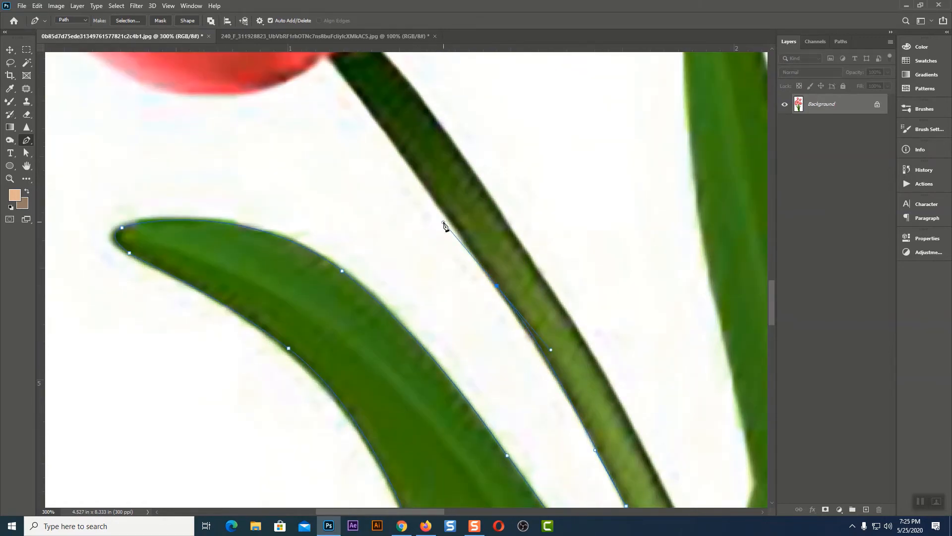
key(ctrl+z)
key(ctrl+z)
drag(581, 456, 589, 375)
drag(484, 206, 450, 161)
drag(478, 295, 566, 463)
drag(436, 183, 409, 149)
click(390, 123)
- Outline the lower-left bud up to the large flower, adding corner points where its petals meet
drag(438, 232, 549, 293)
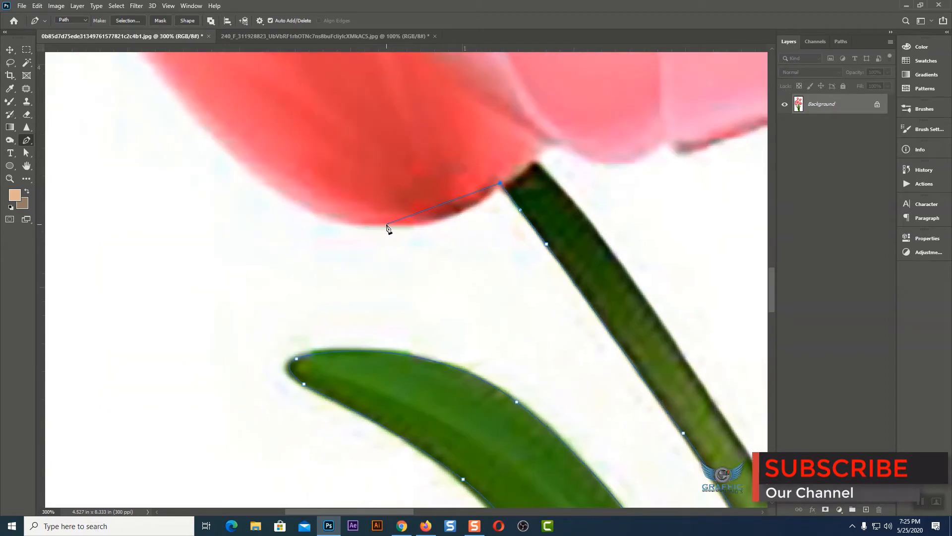
drag(386, 225, 562, 324)
drag(394, 158, 342, 89)
drag(358, 106, 468, 382)
drag(411, 278, 397, 215)
drag(394, 190, 385, 165)
drag(428, 130, 454, 118)
drag(447, 190, 427, 355)
alt+click(407, 294)
drag(472, 208, 542, 160)
alt+click(473, 208)
- Outline the large flower's left red petal and end it with a corner point at the pink petal behind it
drag(483, 233, 454, 468)
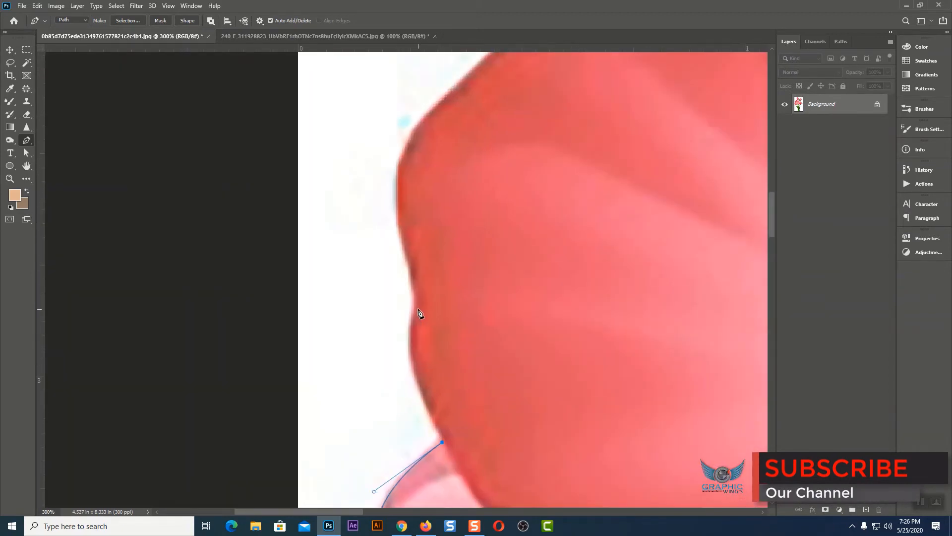
drag(417, 310, 436, 248)
key(ctrl+z)
drag(422, 390, 409, 355)
drag(417, 305, 421, 279)
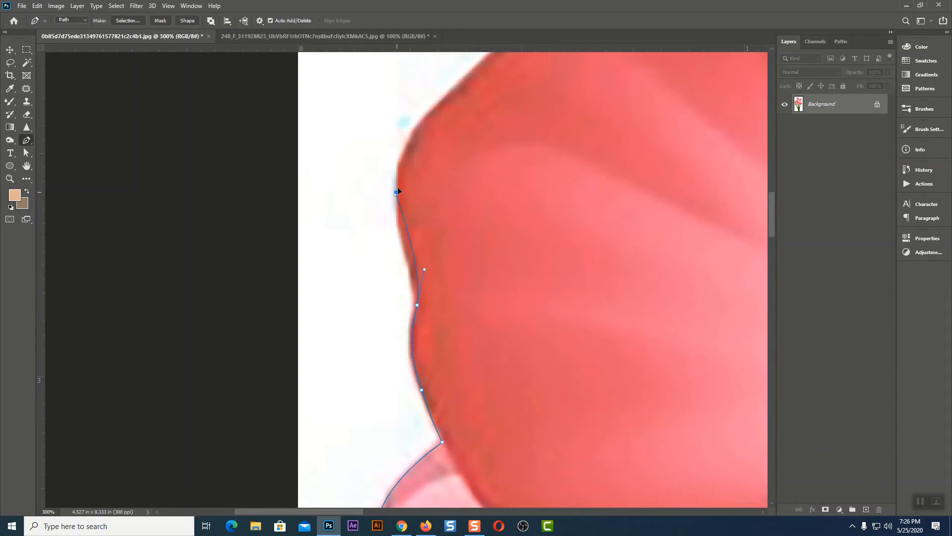
drag(396, 192, 396, 133)
drag(454, 106, 399, 274)
drag(418, 235, 485, 184)
drag(647, 142, 250, 327)
drag(241, 318, 322, 320)
drag(298, 313, 184, 389)
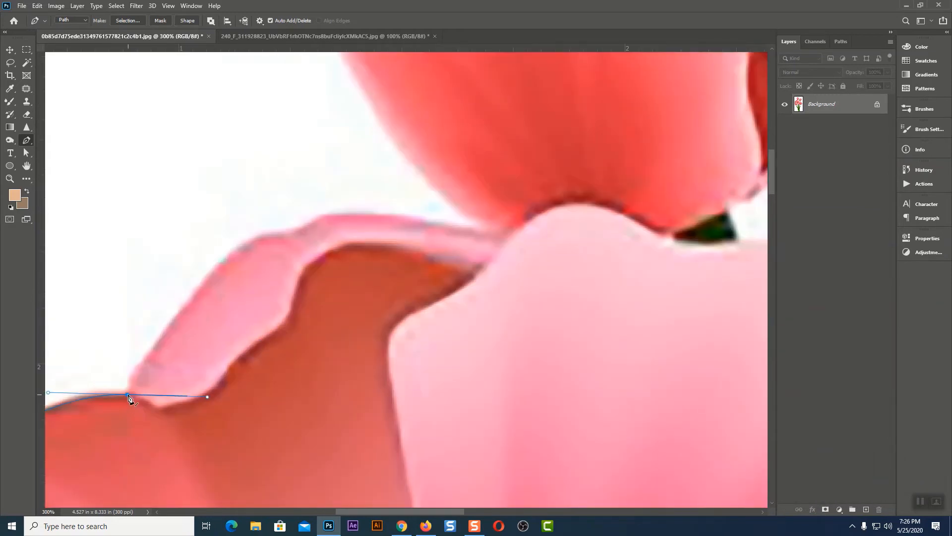
alt+click(128, 394)
- Trace the top of the large flower's rear pink petal to the upper-left tulip and convert the end to a corner point
drag(201, 293, 252, 243)
drag(296, 233, 248, 264)
drag(249, 261, 301, 260)
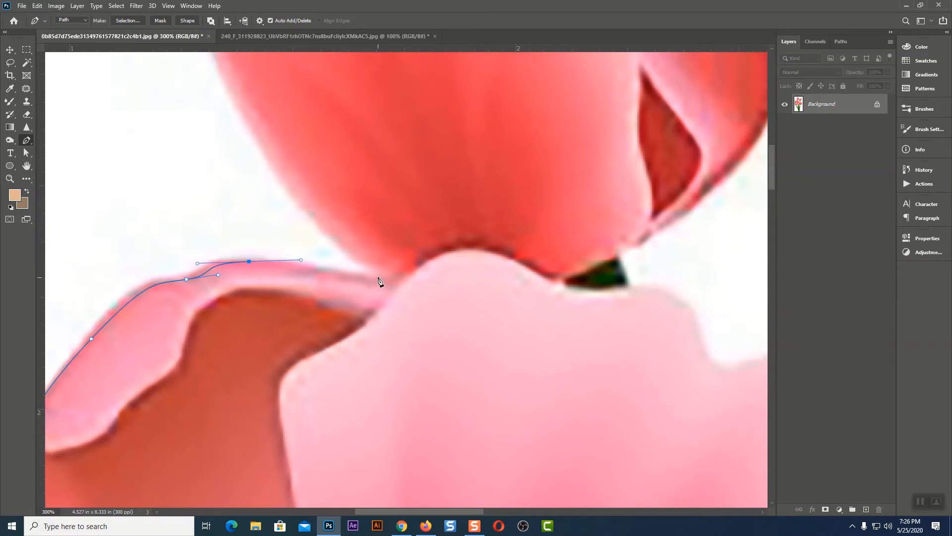
drag(391, 273, 446, 268)
alt+click(390, 273)
- Trace the upper-left tulip's left side up to its first petal tip, finishing with a corner point
drag(290, 187, 425, 385)
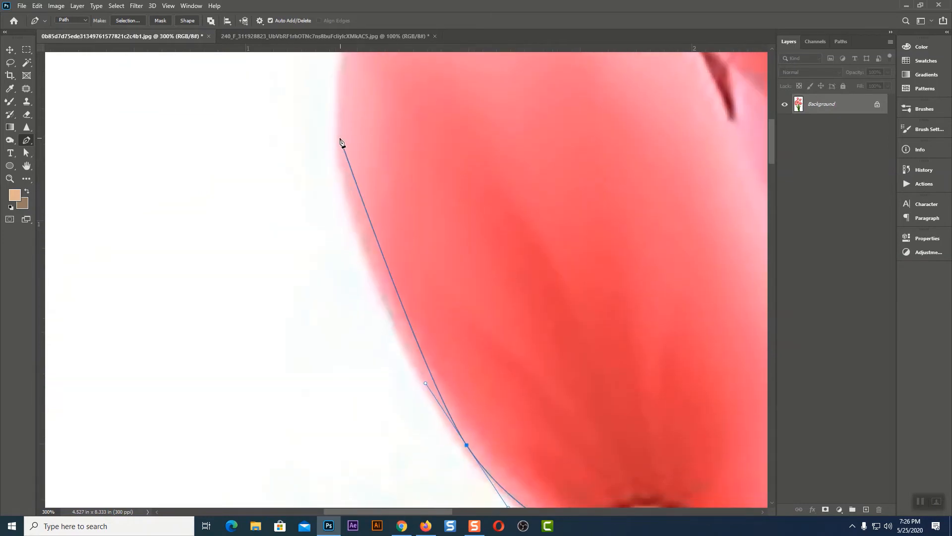
drag(340, 139, 341, 32)
drag(370, 127, 363, 356)
drag(335, 246, 333, 214)
drag(395, 183, 430, 171)
drag(413, 203, 350, 319)
alt+click(333, 299)
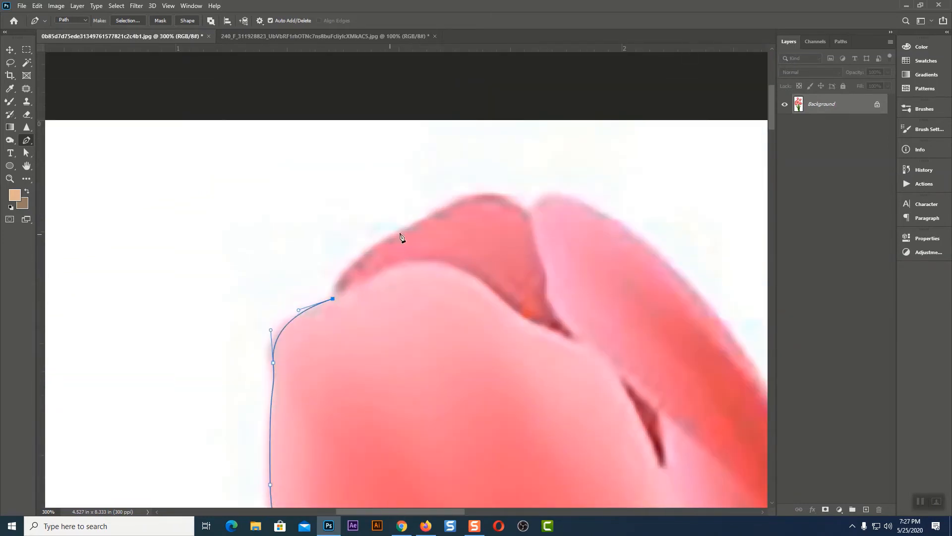
- Trace the upper-left tulip's top petal edges, undoing misplaced anchor points and sharpening the curve with a corner point
drag(416, 223, 490, 191)
drag(528, 211, 532, 217)
drag(586, 203, 324, 242)
key(ctrl+z)
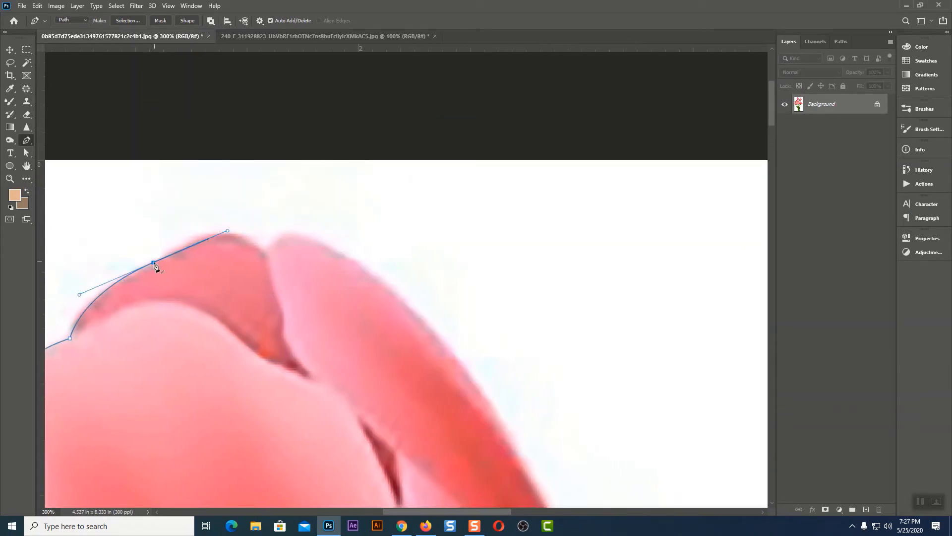
alt+click(153, 262)
drag(208, 236, 234, 226)
key(ctrl+z)
click(265, 250)
key(ctrl+z)
drag(311, 239, 357, 264)
- Trace the upper-left tulip's right side down to its base, replacing the misplaced anchor point
drag(365, 278, 288, 117)
drag(445, 299, 392, 200)
drag(410, 300, 412, 322)
drag(412, 322, 482, 182)
click(436, 304)
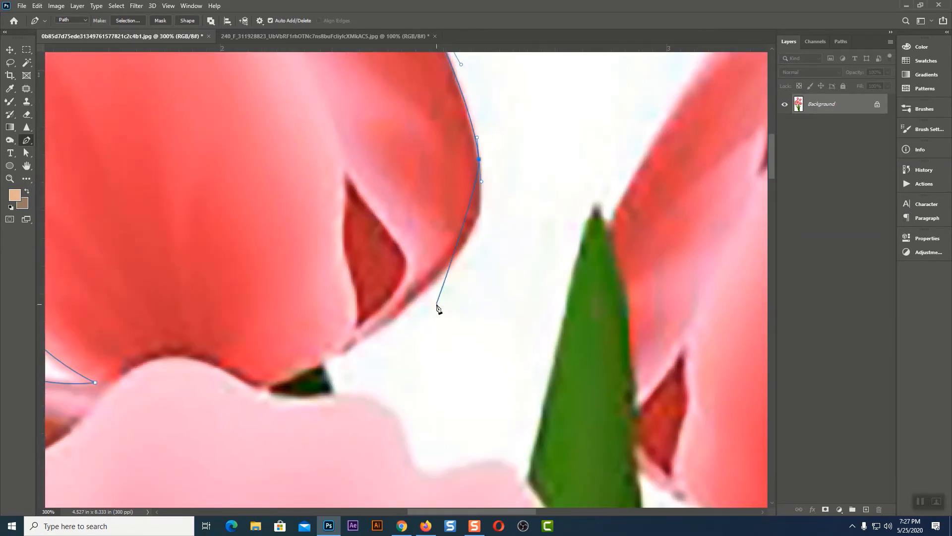
drag(428, 287, 365, 354)
drag(458, 322, 547, 244)
click(407, 282)
key(ctrl+z)
click(423, 275)
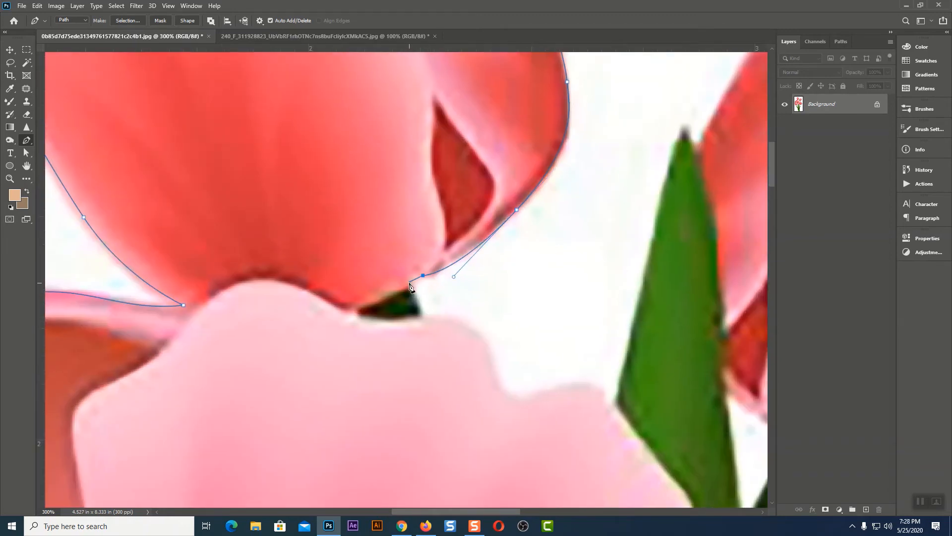
- Carry the path around the dark stem stub and along the wavy top edge of the large flower's pink petal
drag(409, 284, 413, 295)
click(421, 314)
drag(508, 336, 517, 247)
drag(530, 258, 532, 265)
click(539, 266)
- Trace the narrow green leaf up to its tip and into the notch beside the upper-right tulip
drag(574, 154, 464, 210)
drag(481, 137, 485, 120)
drag(505, 96, 491, 190)
click(457, 219)
click(469, 237)
- Trace the upper-right tulip's left side and across its top petal tips
drag(551, 135, 399, 259)
click(456, 155)
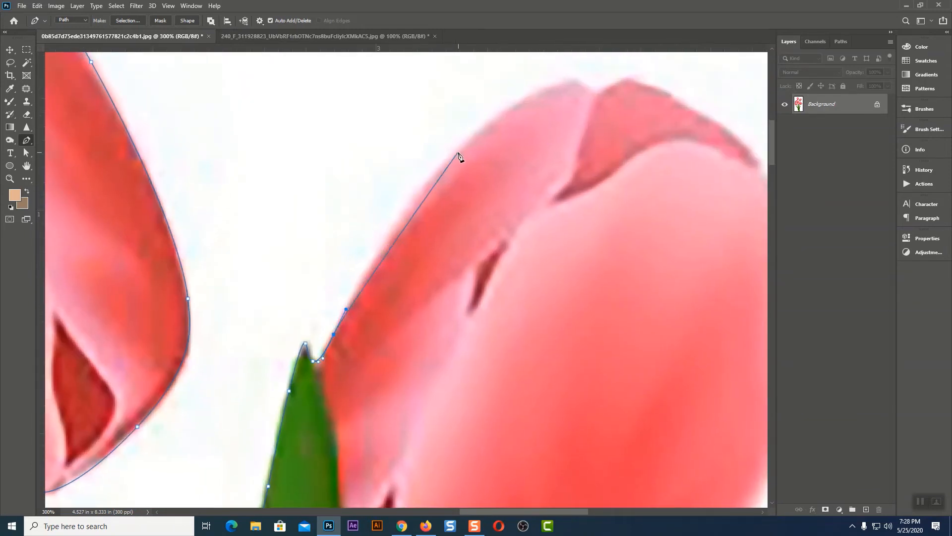
drag(521, 154, 266, 362)
click(314, 287)
click(339, 302)
click(374, 286)
click(385, 291)
drag(409, 299, 417, 305)
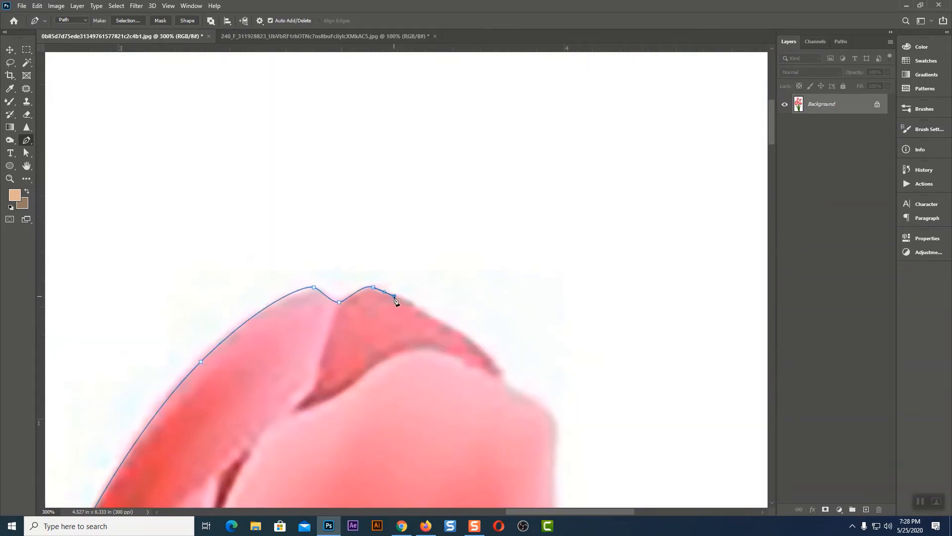
click(428, 317)
- Trace the upper-right tulip's right side and rounded base to where it meets its dark stem
drag(472, 331, 383, 190)
drag(409, 230, 425, 257)
drag(465, 285, 475, 149)
drag(430, 245, 434, 277)
drag(456, 317, 580, 168)
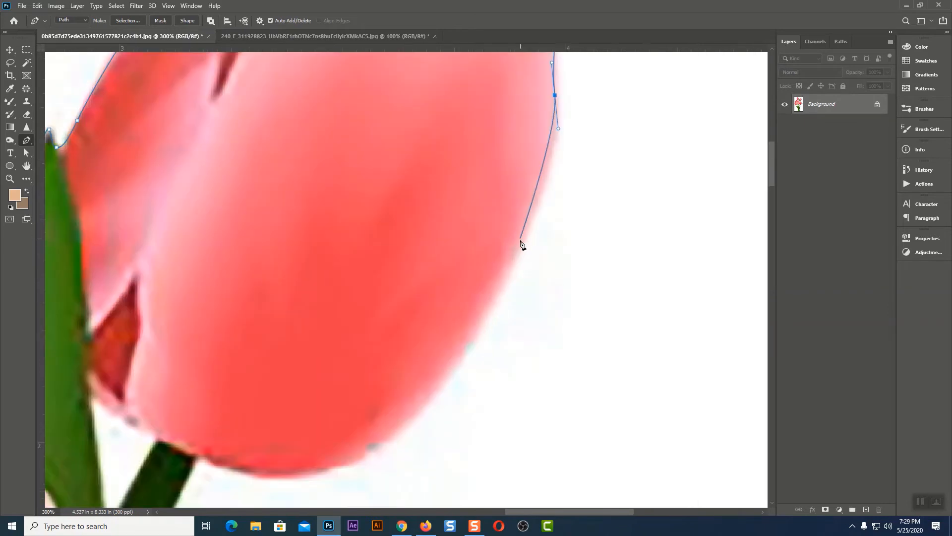
drag(422, 400, 517, 238)
drag(373, 321, 384, 211)
click(352, 188)
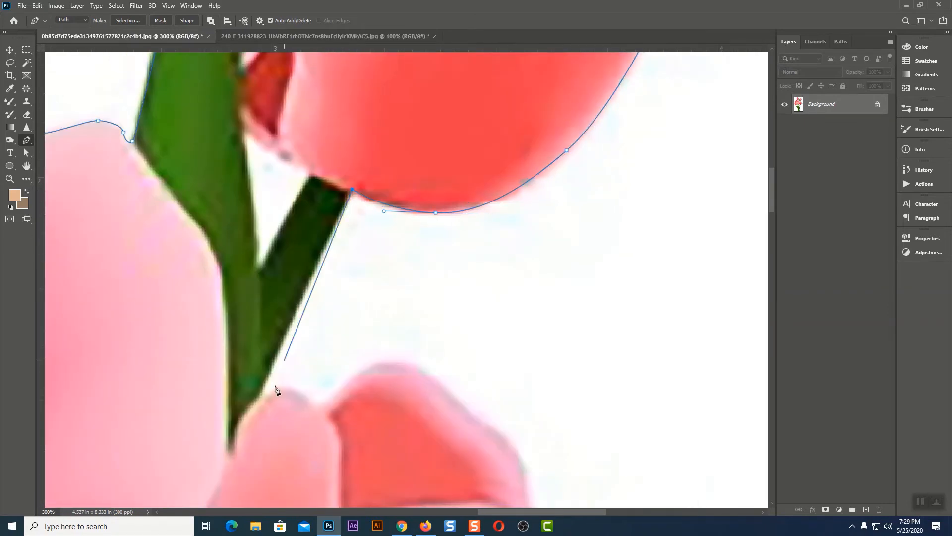
- Carry the path down the dark stem's right edge and over the right-hand tulip's wavy top petal, replacing the misplaced anchor point
drag(259, 394, 318, 414)
key(ctrl+z)
drag(360, 373, 421, 366)
drag(423, 375, 454, 399)
drag(502, 397, 357, 347)
drag(385, 380, 389, 397)
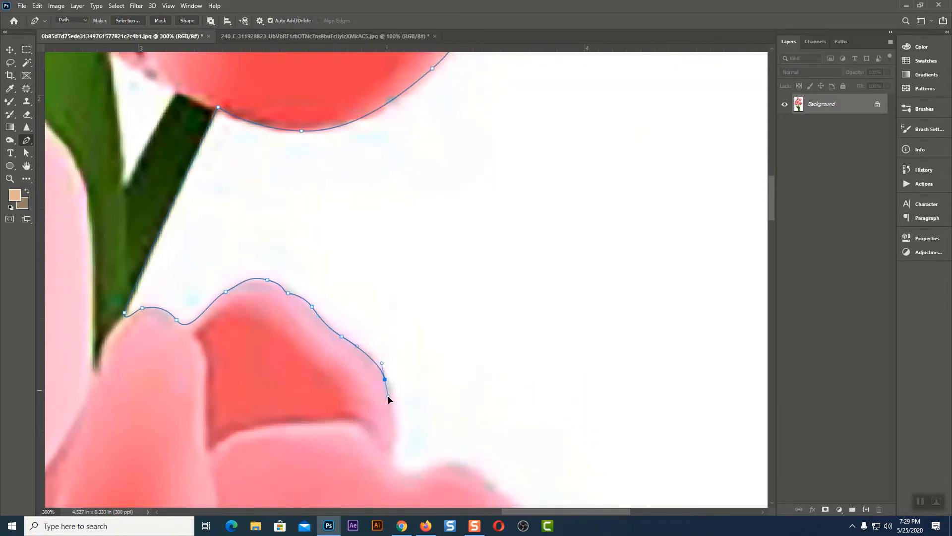
- Trace the right-hand tulip's outer petal edge through its dip and down to the front petal
drag(397, 430, 395, 360)
drag(395, 360, 385, 391)
drag(361, 337, 414, 320)
drag(391, 259, 418, 287)
drag(456, 317, 462, 338)
drag(478, 432, 478, 332)
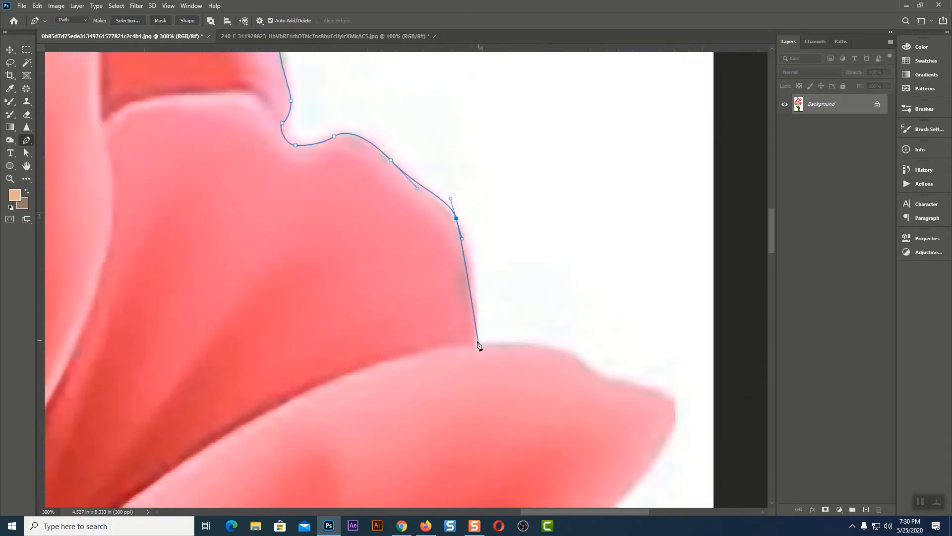
click(477, 343)
- Trace the top edge and pointed tip of the right-hand tulip's front petal
drag(557, 340, 428, 262)
drag(447, 291, 532, 310)
drag(542, 327, 565, 266)
drag(514, 336, 462, 389)
drag(456, 397, 552, 246)
- Trace the underside of the right-hand tulip's front petal back to its green stem
drag(284, 394, 146, 431)
drag(273, 437, 579, 340)
drag(441, 333, 421, 330)
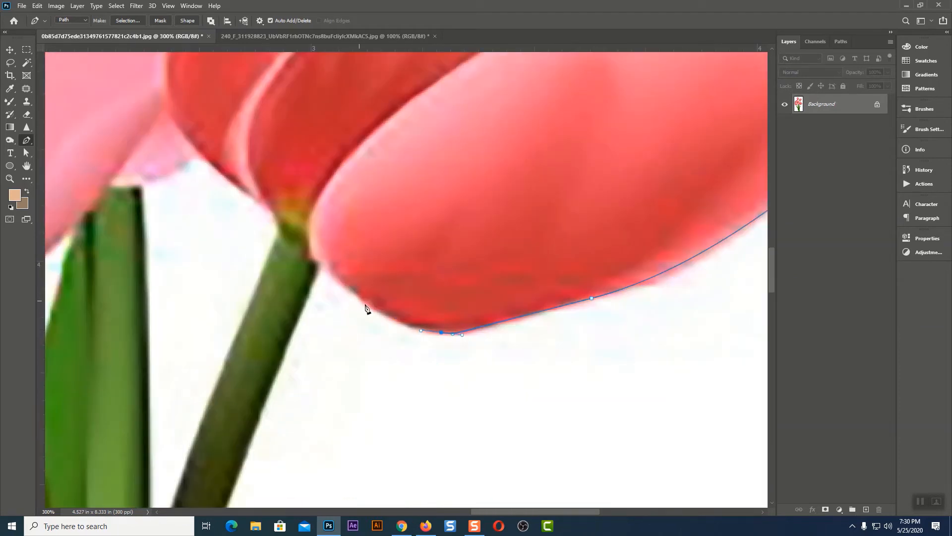
drag(376, 306, 358, 297)
click(324, 265)
- Carry the path down the right-hand tulip's stem to the notch beside the tall right leaf
drag(298, 451, 566, 58)
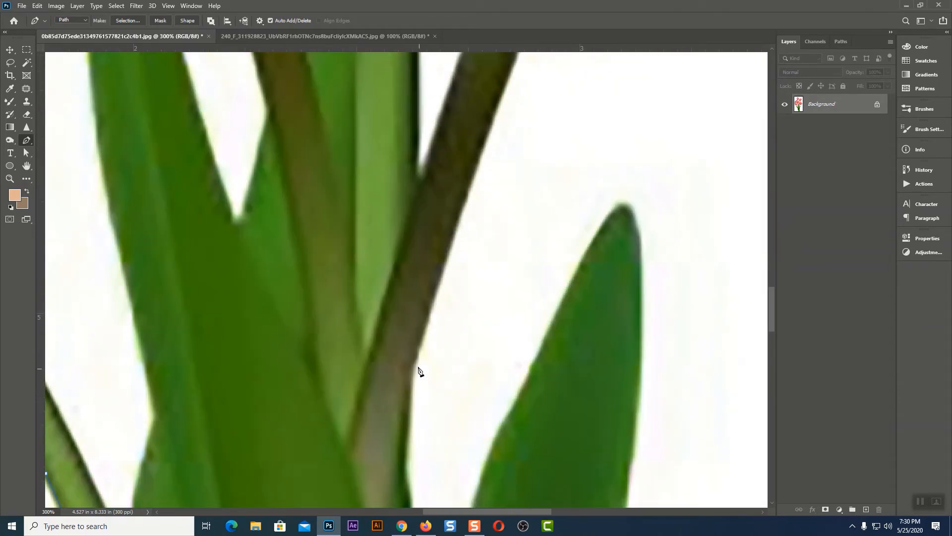
drag(413, 367, 402, 409)
drag(486, 476, 499, 394)
drag(418, 214, 413, 251)
drag(447, 401, 451, 466)
- Trace the tall right leaf's left edge up and around its tip
drag(497, 221, 528, 150)
drag(576, 90, 526, 240)
click(519, 220)
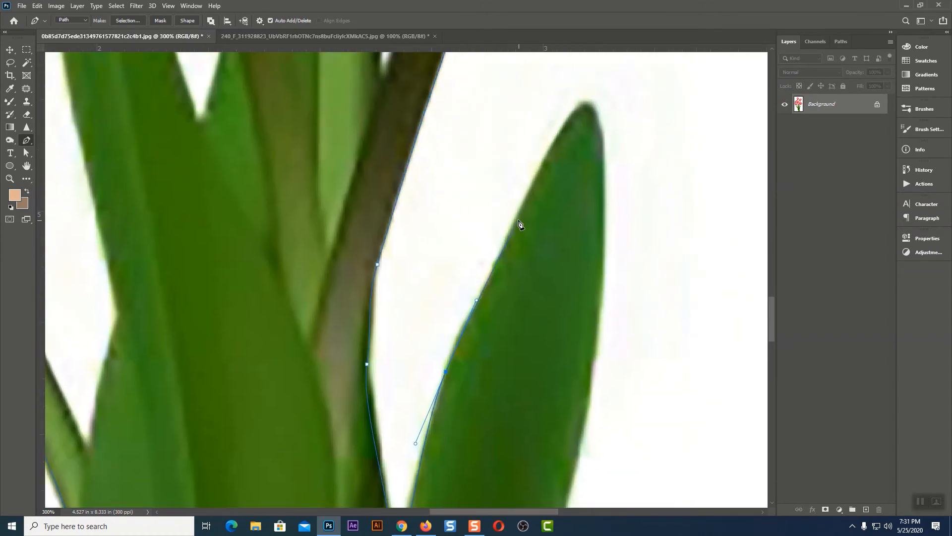
drag(596, 117, 603, 140)
drag(603, 233, 603, 262)
- Trace the tall right leaf's right edge down to the notch above the small lower leaf
drag(668, 232, 662, 79)
drag(565, 335, 540, 449)
drag(542, 447, 613, 194)
drag(559, 359, 542, 435)
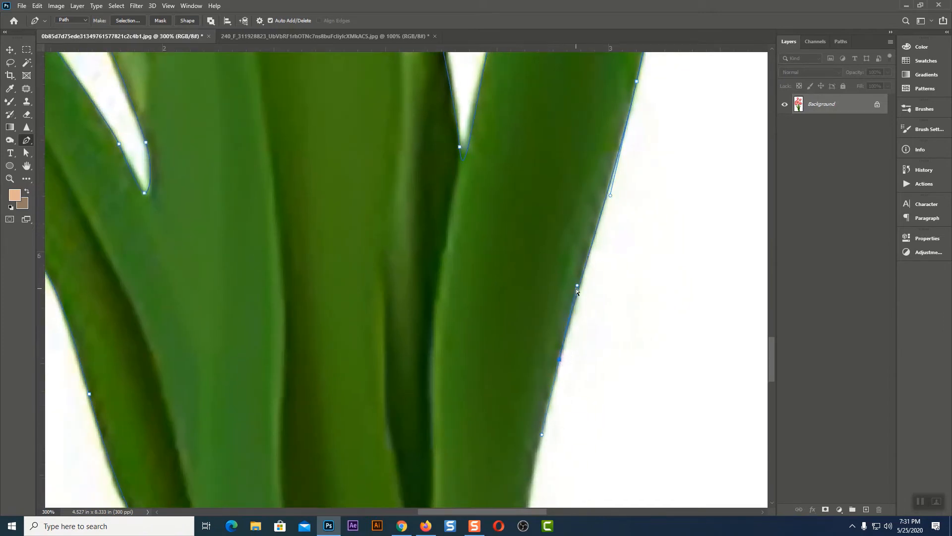
drag(635, 332, 617, 85)
click(504, 290)
click(477, 431)
- Trace the small lower-right leaf around its pointed tip and down its outer edge, redoing the misplaced curve
drag(477, 431, 505, 410)
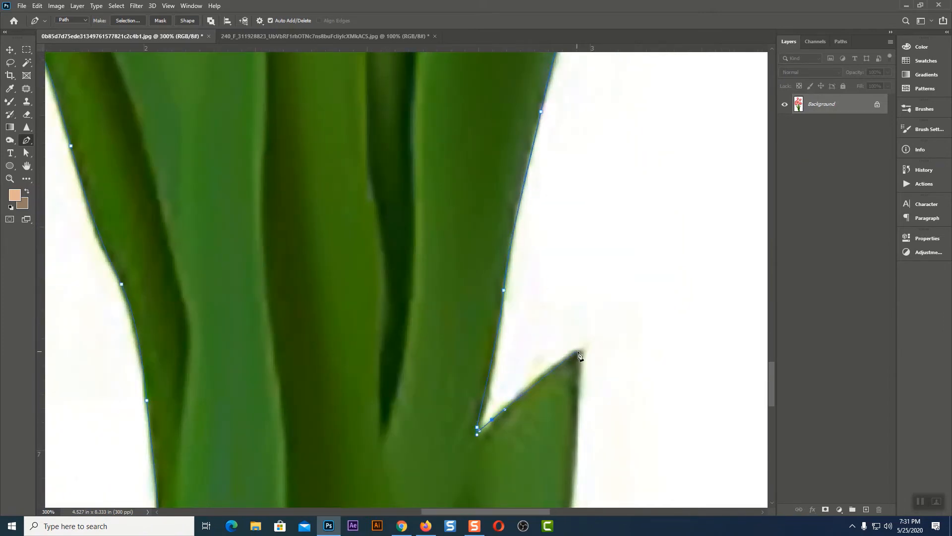
click(579, 351)
drag(577, 405, 576, 419)
drag(629, 371, 634, 66)
drag(556, 285, 523, 376)
key(ctrl+z)
drag(556, 284, 528, 366)
drag(511, 391, 488, 421)
- Trace the stem bundle's lower right edge to the image's bottom border and close the path at its base
drag(494, 419, 499, 288)
drag(459, 357, 452, 371)
drag(440, 418, 494, 274)
drag(482, 358, 472, 429)
click(469, 446)
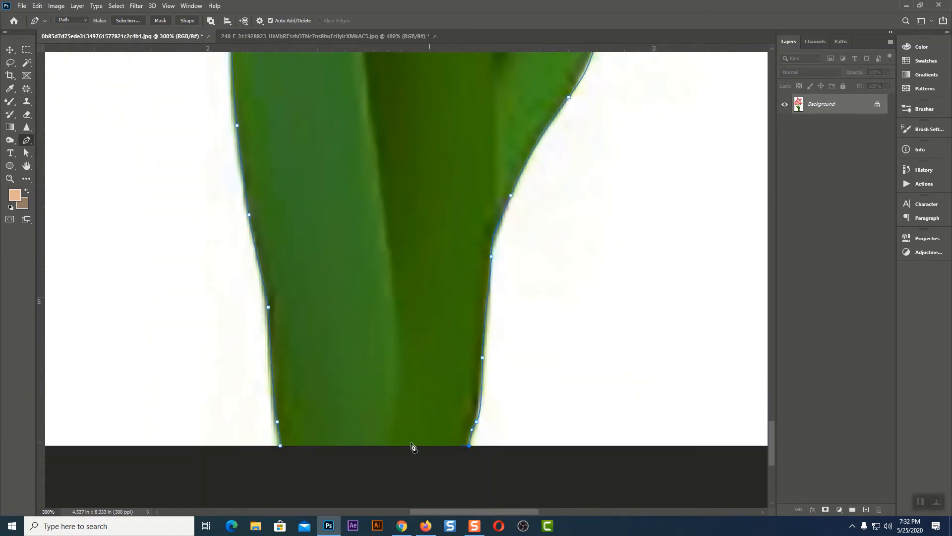
click(280, 446)
scroll(452, 361, down, 6)
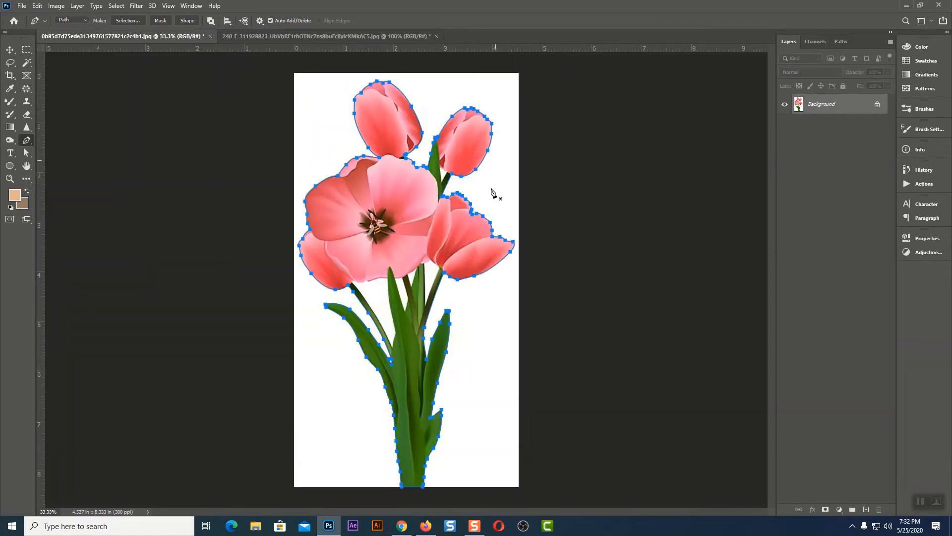
- Save the work path as Path 1 and deselect its anchor points
click(841, 42)
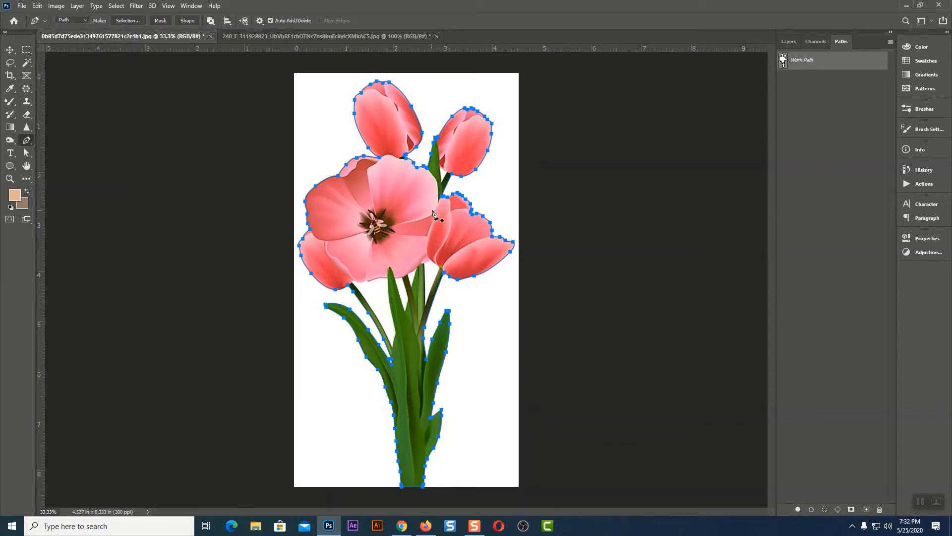
double_click(814, 65)
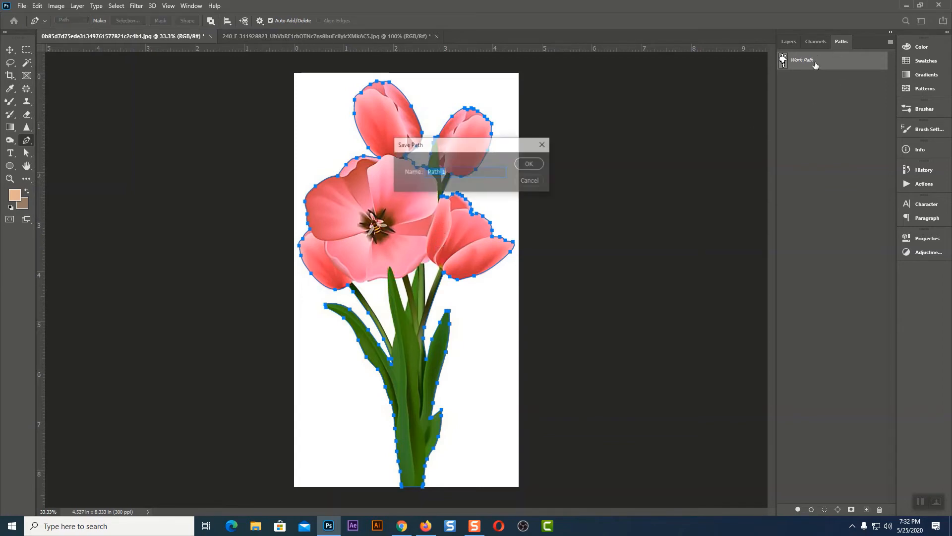
click(545, 164)
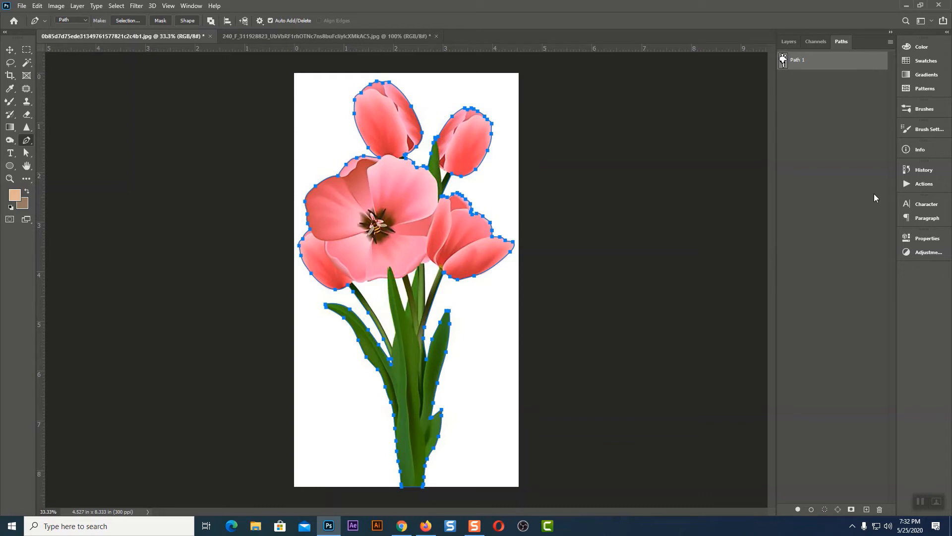
click(788, 41)
click(842, 41)
key(Escape)
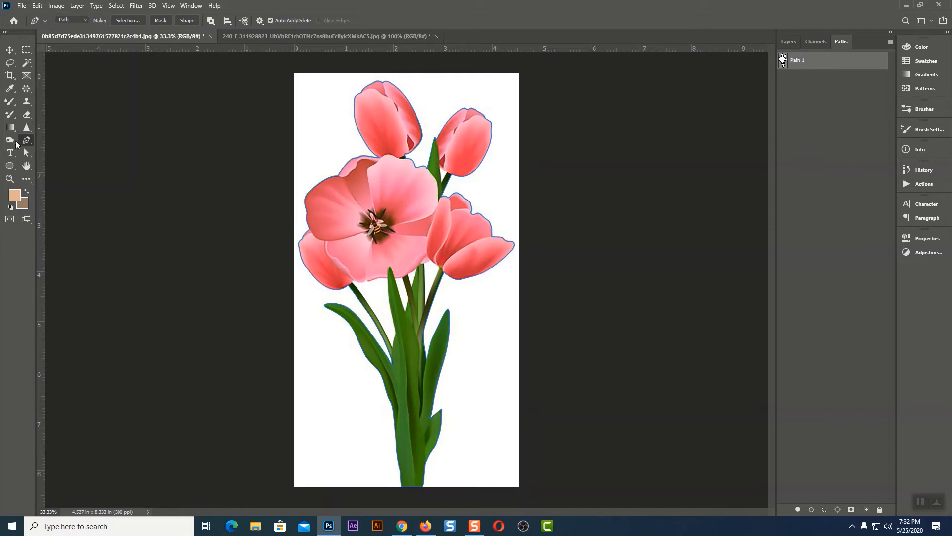
- Check which path operation mode is set for the Pen tool
click(212, 22)
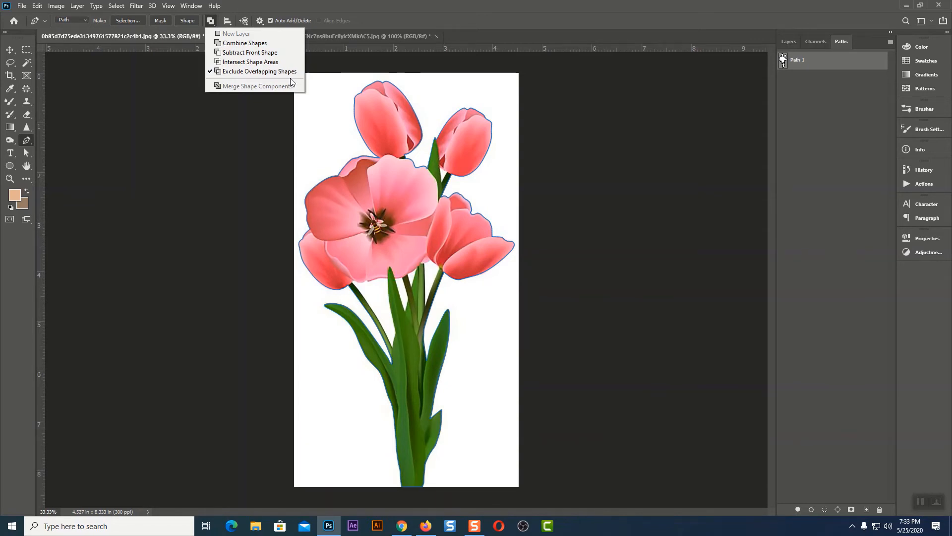
click(444, 98)
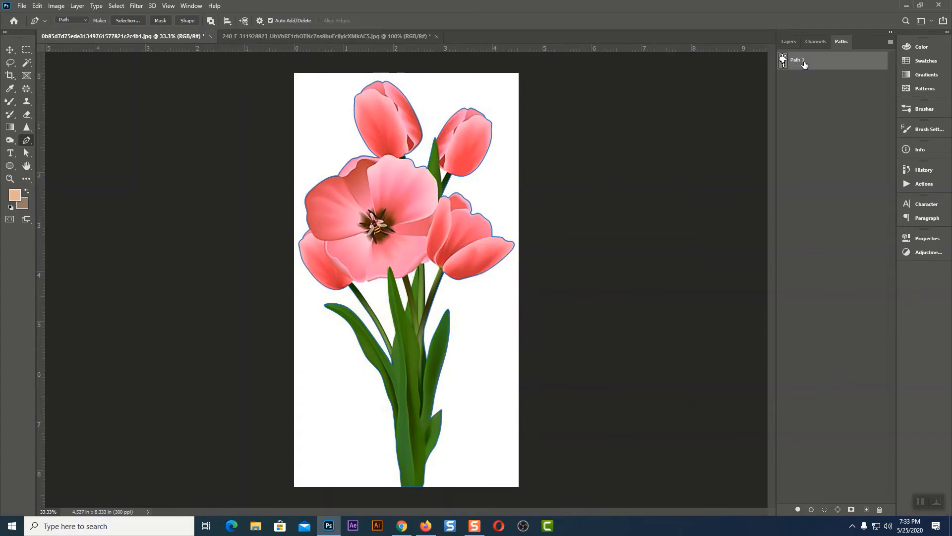
- Examine Path 1 hidden and shown, then inspect the untraced white gaps between the stems and leaves at 300%
click(804, 93)
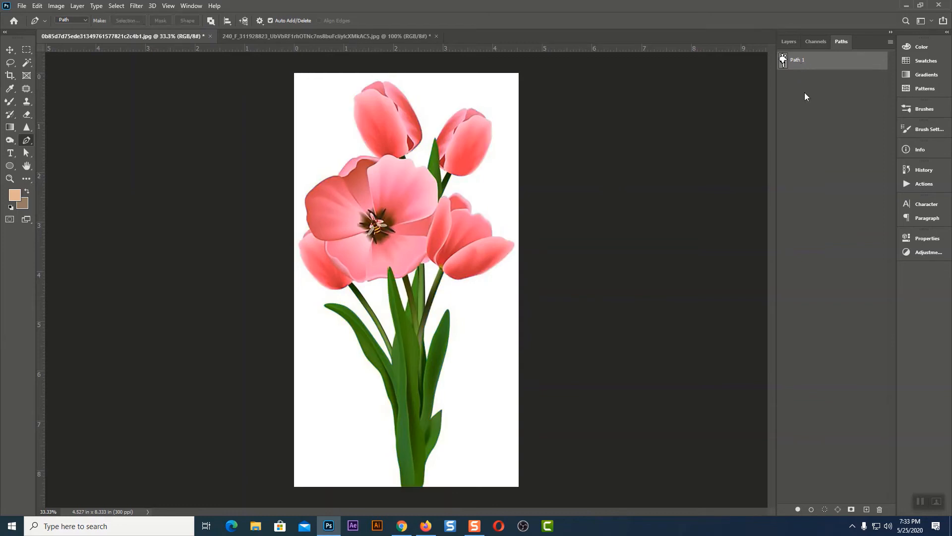
click(798, 63)
key(ctrl+plus)
key(ctrl+plus)
key(ctrl+plus)
key(ctrl+plus)
key(ctrl+plus)
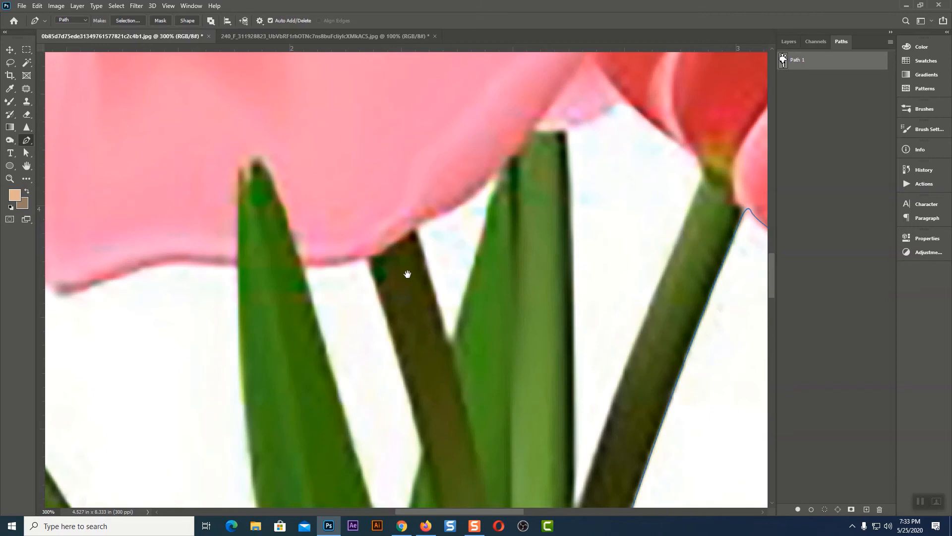
drag(407, 274, 718, 110)
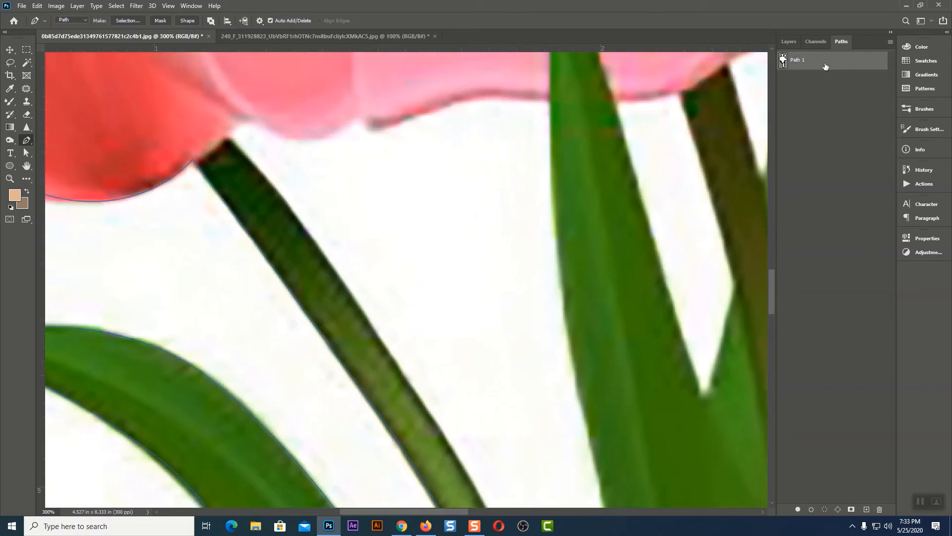
scroll(533, 286, down, 5)
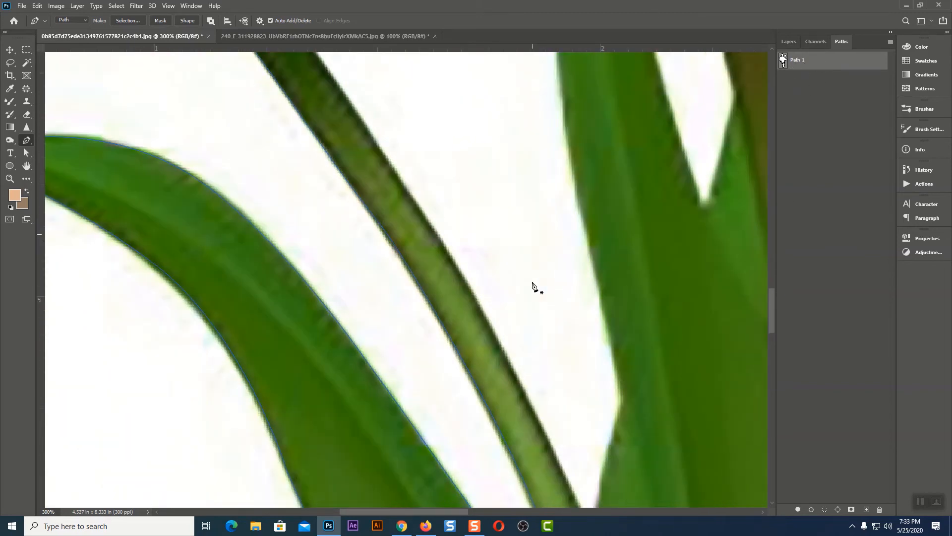
scroll(533, 287, up, 5)
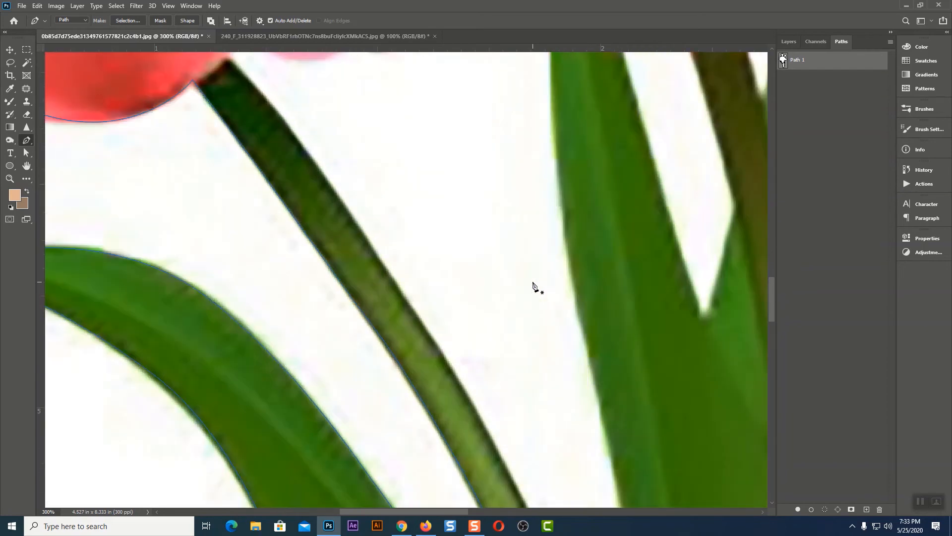
scroll(548, 297, down, 3)
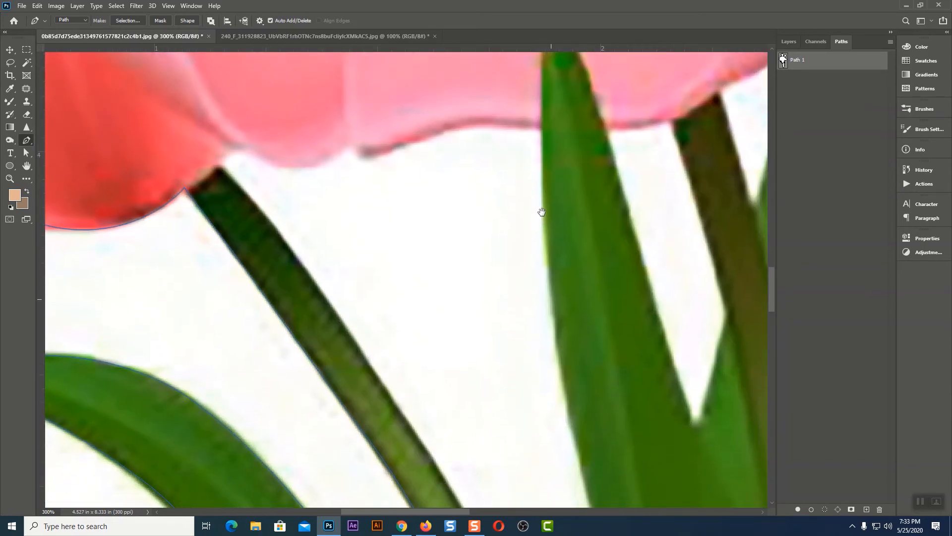
- Draw a short three-point trial path beside the left stem with Path 1 deselected, then delete it
click(805, 101)
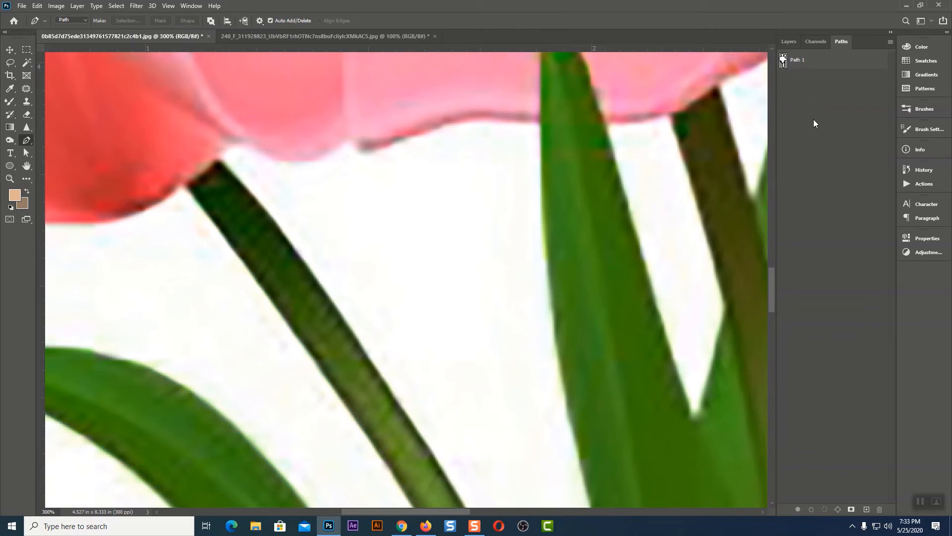
click(233, 154)
click(322, 240)
click(381, 305)
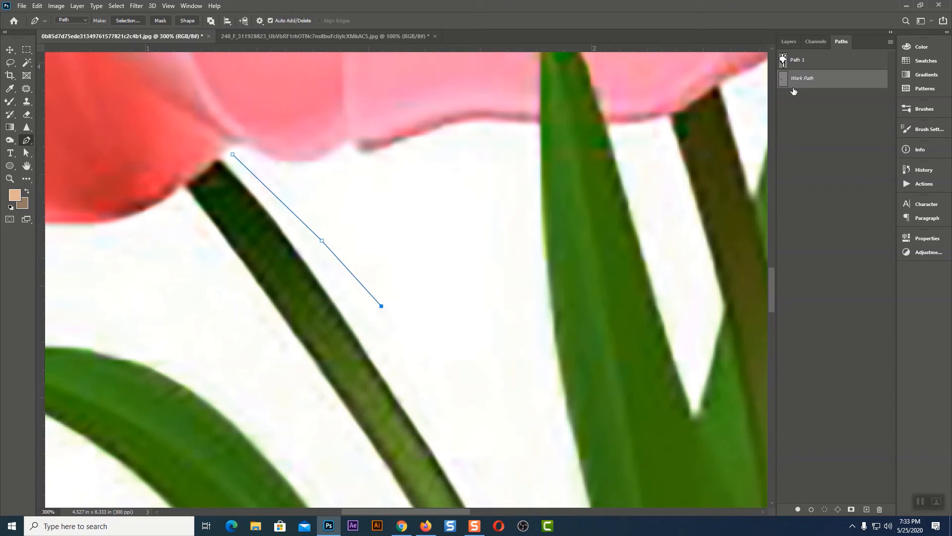
key(BackSpace)
key(BackSpace)
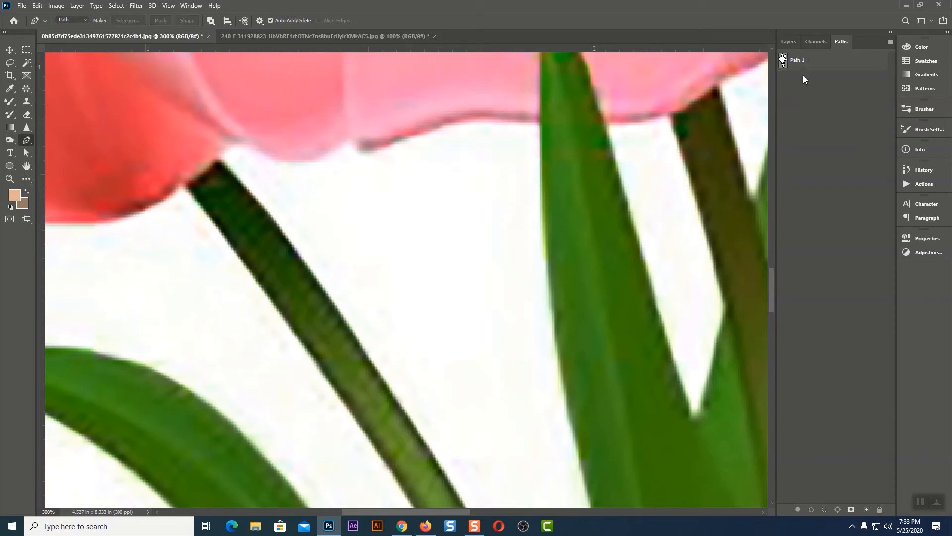
- In Path 1, start outlining the large left gap by tracing the left stem's right edge down to a corner at the notch
click(804, 64)
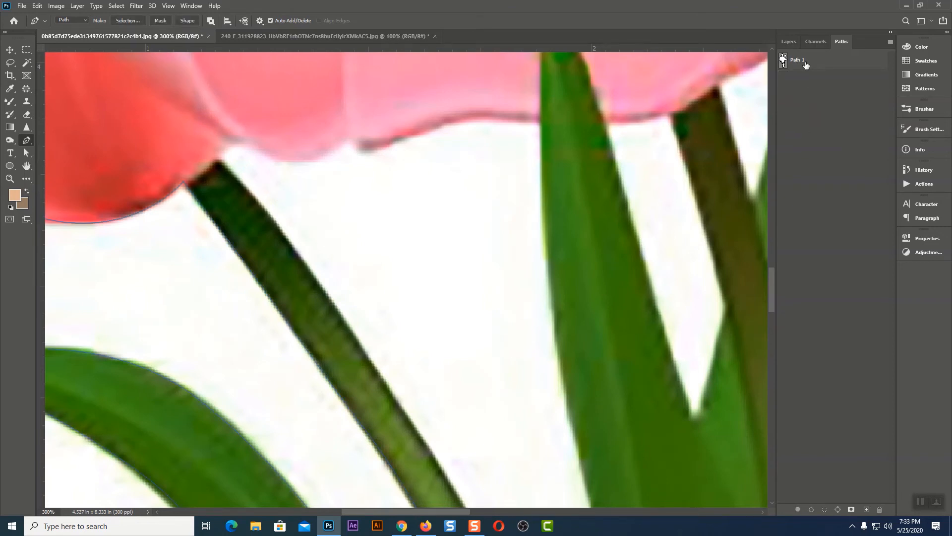
scroll(280, 166, down, 2)
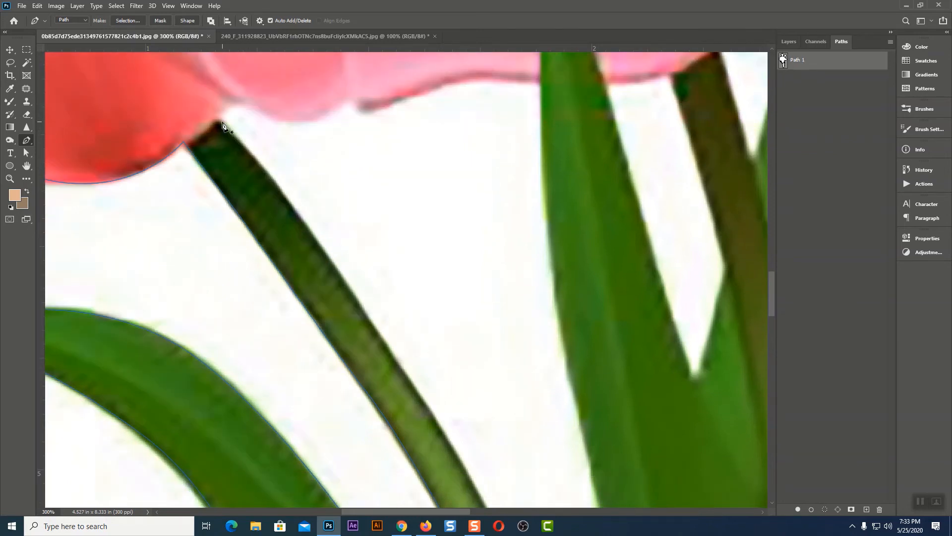
scroll(363, 280, down, 5)
drag(393, 226, 471, 355)
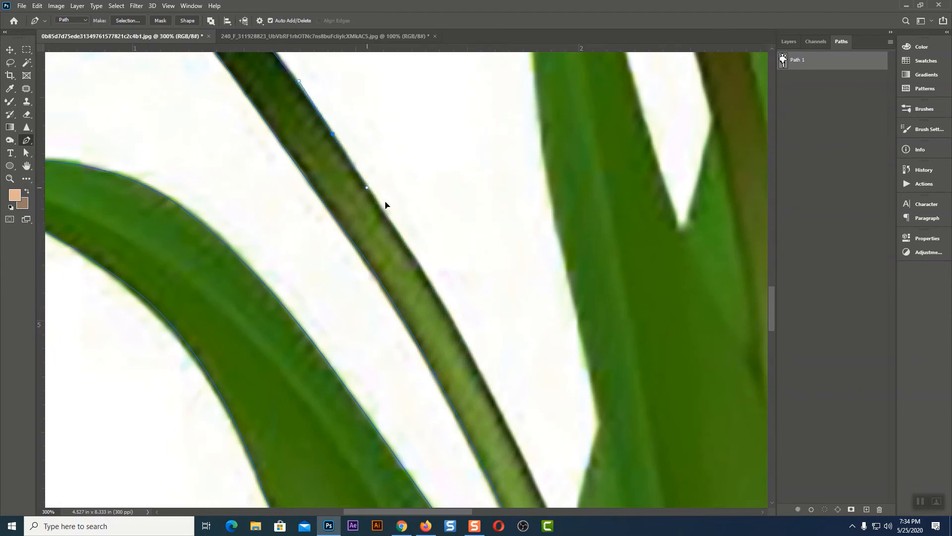
drag(410, 250, 422, 271)
scroll(496, 322, down, 5)
drag(551, 404, 621, 491)
scroll(576, 471, down, 2)
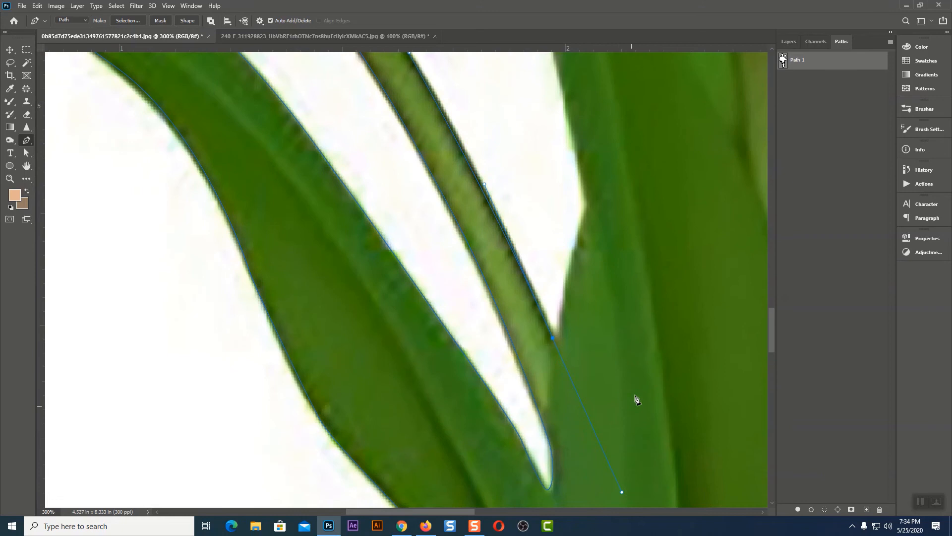
alt+click(553, 338)
- Trace the left gap's leaf side up from the notch to a corner at the large flower's lower edge
drag(561, 319, 565, 291)
scroll(580, 223, up, 9)
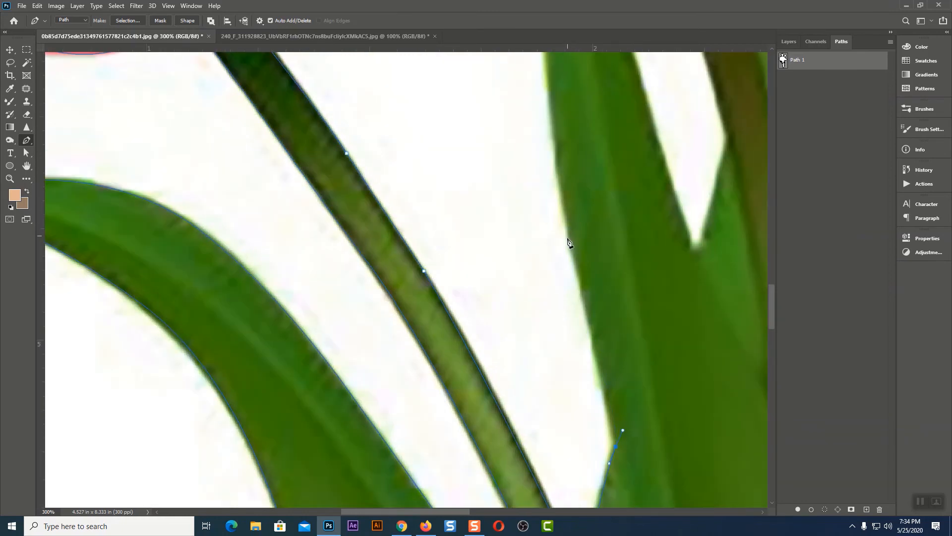
scroll(565, 174, up, 5)
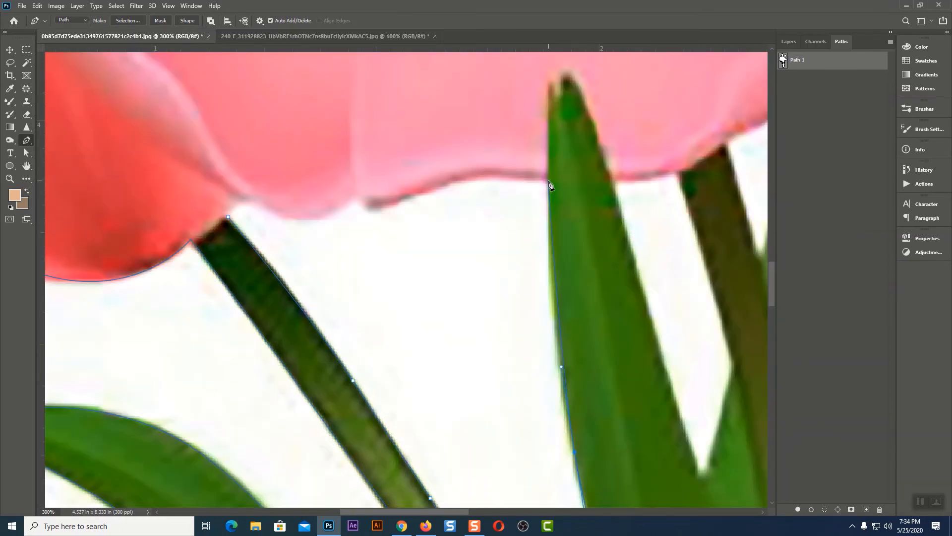
drag(549, 181, 555, 108)
alt+click(550, 181)
- Trace the large flower's lower petal edge back to the left stem and close the left gap's outline
drag(468, 178, 434, 198)
click(403, 197)
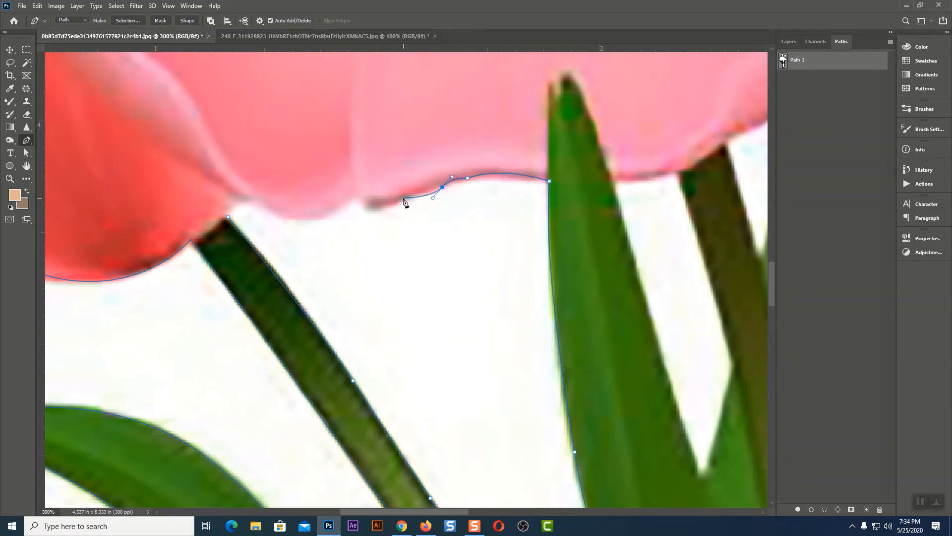
click(384, 208)
drag(359, 196, 361, 201)
alt+click(359, 197)
drag(313, 219, 241, 195)
click(228, 219)
- Outline the narrow gap between the central leaf and the brown stem below the large flower as a closed subpath
scroll(250, 255, right, 6)
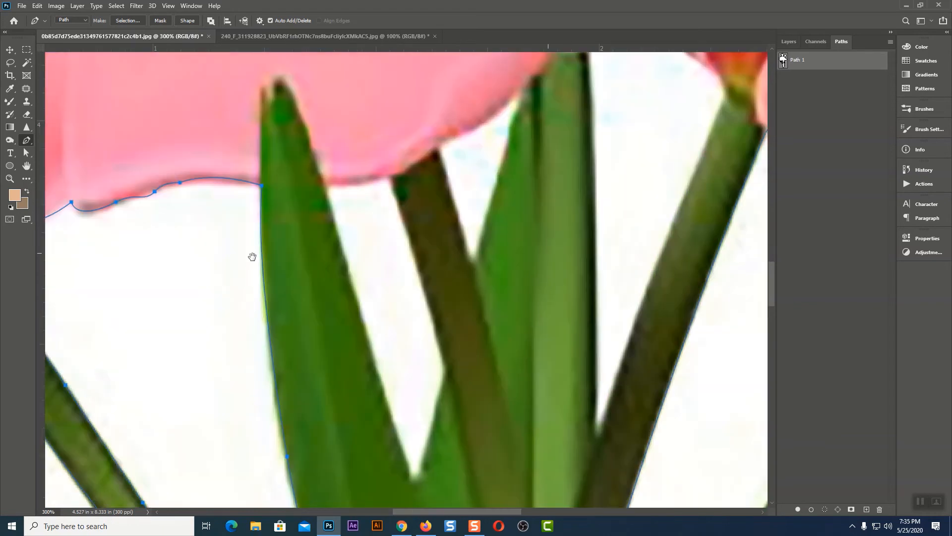
click(313, 185)
drag(358, 343, 347, 164)
drag(386, 294, 391, 300)
drag(399, 282, 402, 269)
drag(424, 185, 422, 174)
drag(416, 124, 483, 224)
drag(472, 183, 415, 140)
click(455, 135)
click(388, 145)
- Outline the small triangular gap between the brown stem and the leaf behind it, below the large flower, as a closed subpath
drag(509, 190, 411, 256)
click(351, 224)
click(383, 340)
drag(428, 197, 423, 174)
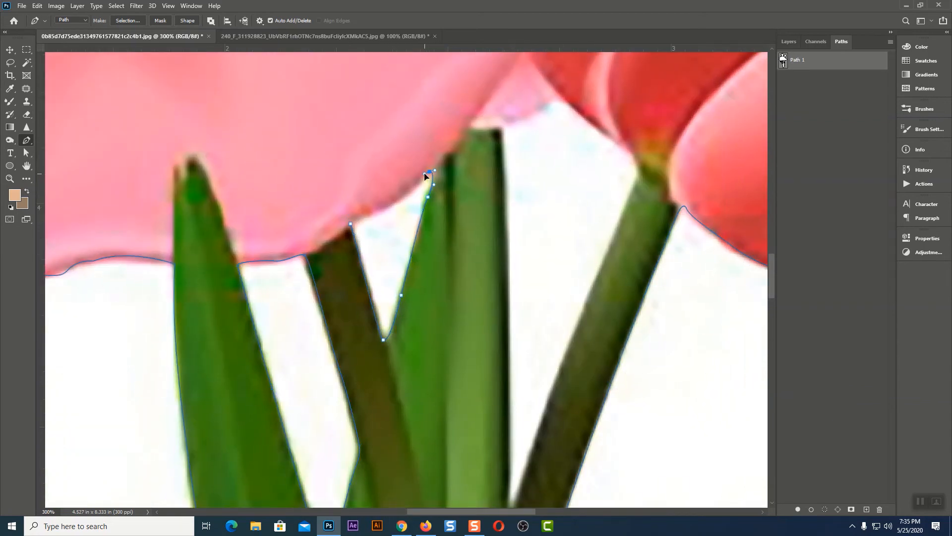
drag(376, 212, 350, 218)
click(351, 223)
- Start outlining the gap beside the upright green leaf, tracing the petal edges across to the upper end of the right tulip's stem
drag(502, 126, 419, 239)
click(354, 258)
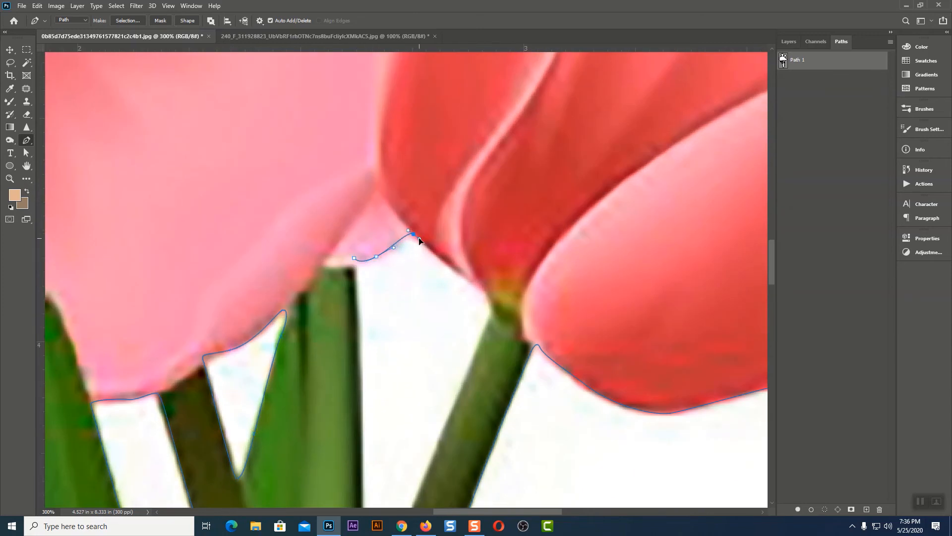
drag(476, 285, 477, 347)
drag(477, 346, 461, 186)
drag(352, 488, 335, 464)
key(ctrl+z)
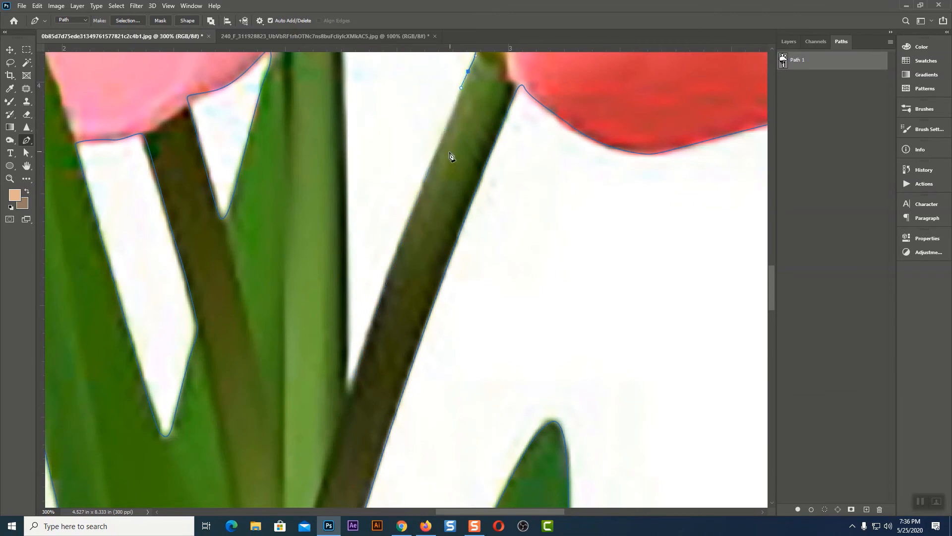
- Trace down the right tulip's stem to the notch and back up the upright leaf's edge to close the gap's outline
drag(432, 166, 405, 235)
drag(383, 293, 373, 327)
drag(350, 390, 341, 412)
drag(347, 281, 412, 404)
click(379, 172)
- Outline the small gap between the upper leaf, the upper-right tulip and its stem as a closed subpath
scroll(549, 121, down, 10)
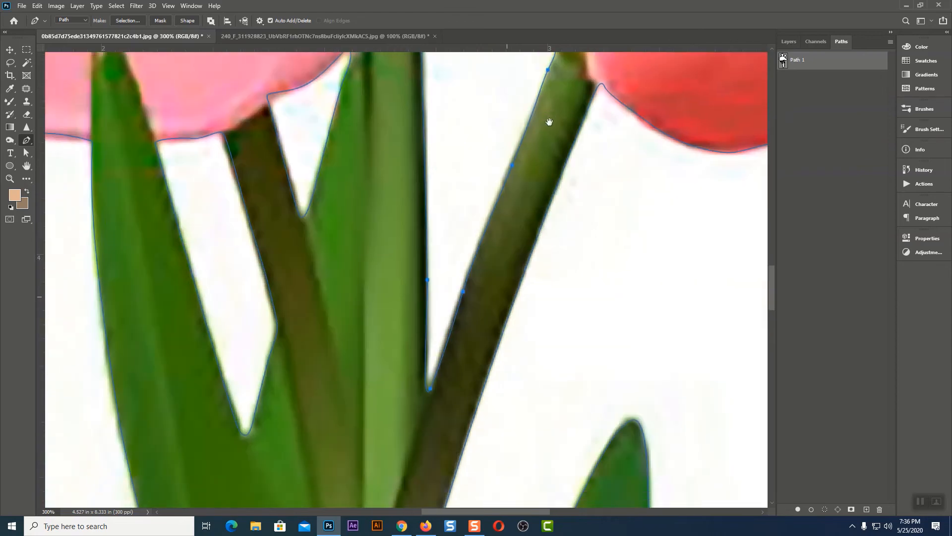
key(ctrl+minus)
key(ctrl+minus)
key(ctrl+minus)
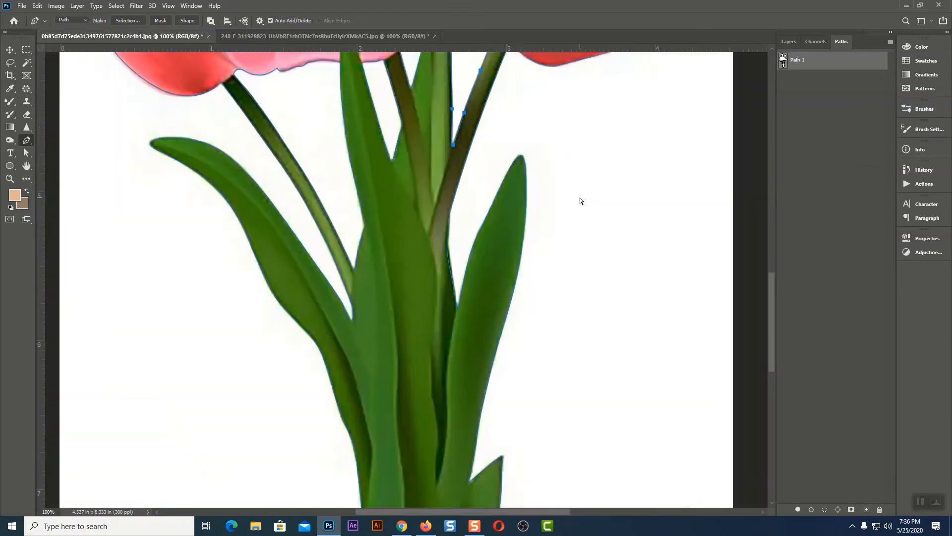
scroll(506, 264, up, 10)
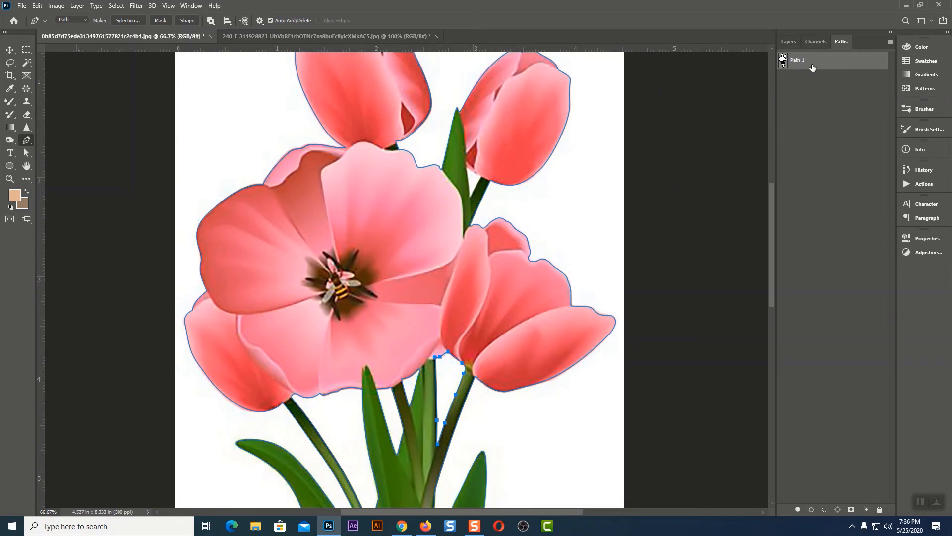
key(ctrl+plus)
key(ctrl+plus)
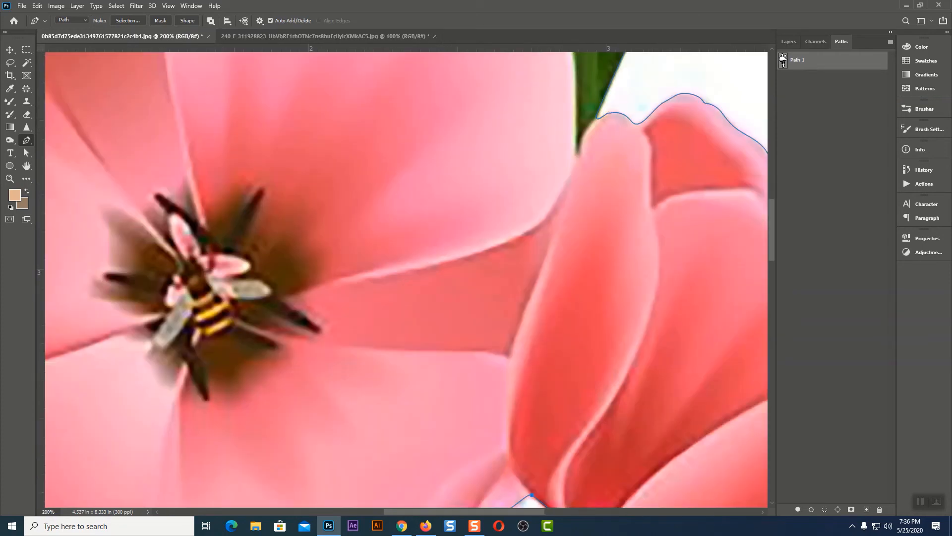
drag(444, 219, 345, 396)
drag(482, 130, 390, 268)
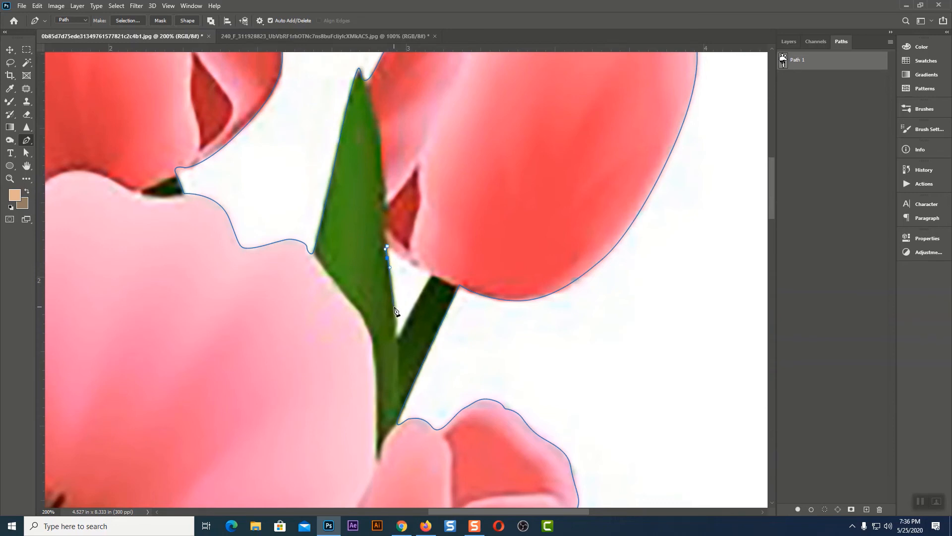
drag(395, 305, 413, 314)
click(433, 275)
drag(440, 269, 441, 271)
click(433, 276)
click(419, 264)
click(398, 254)
click(388, 247)
- Make a new anti-aliased selection from Path 1 with a feather radius of 0 pixels
scroll(516, 293, down, 5)
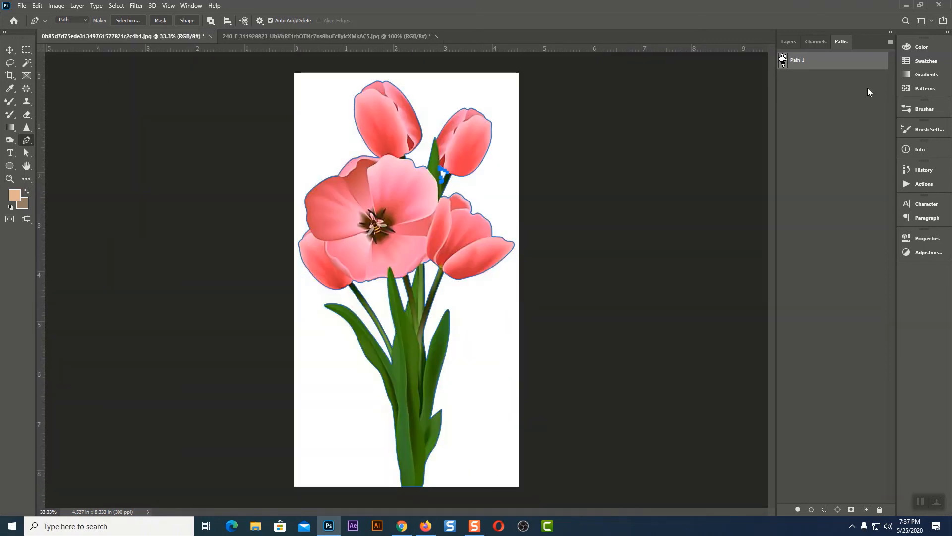
ctrl+click(783, 61)
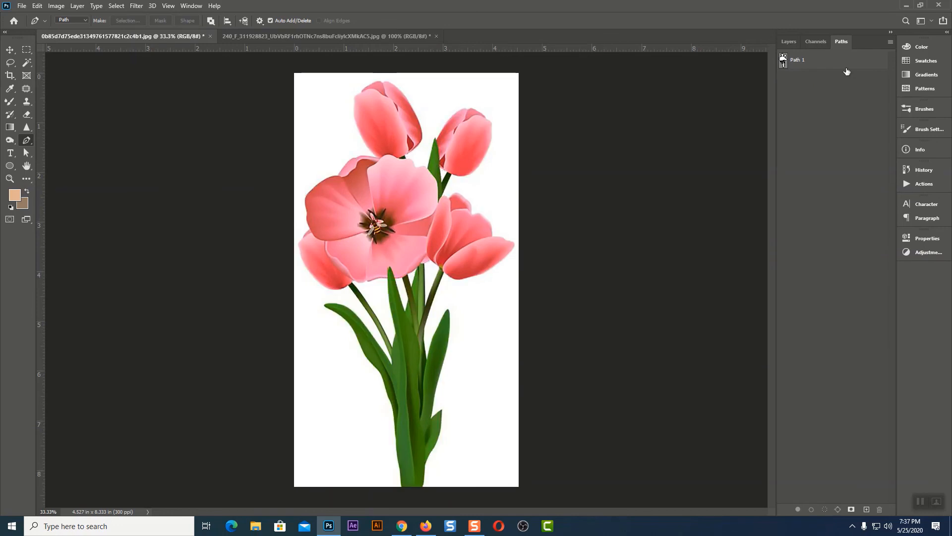
click(811, 64)
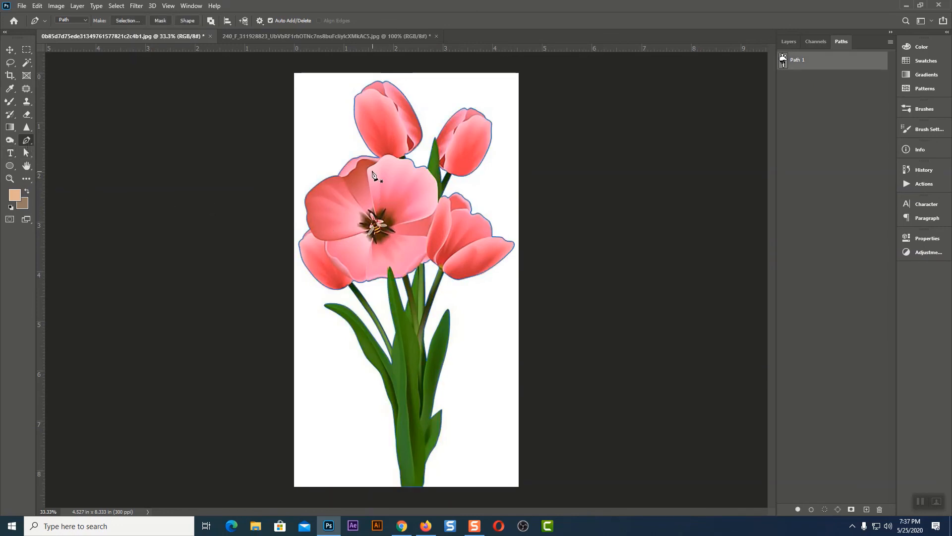
right_click(397, 180)
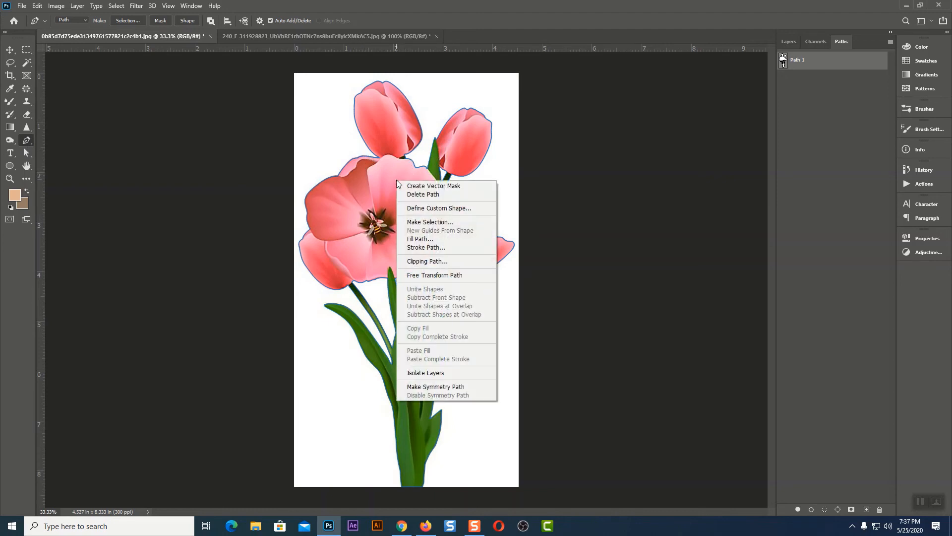
click(415, 222)
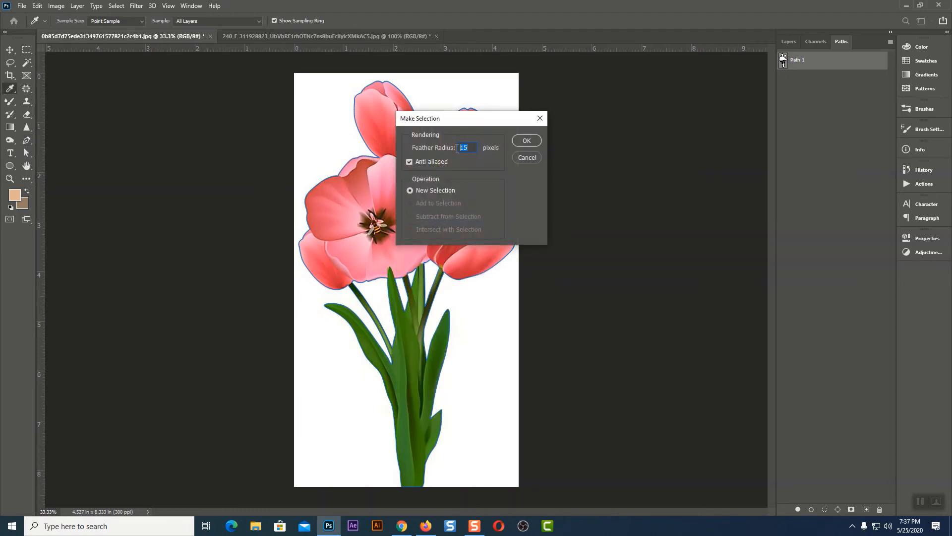
text(0)
click(520, 141)
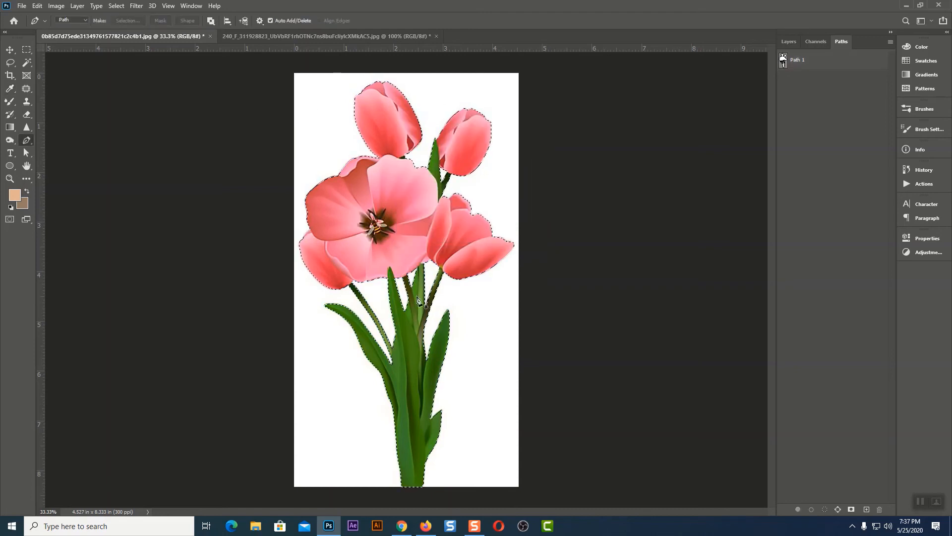
- Copy the selected bouquet to a new layer and hide the Background layer to check the cutout against transparency
click(789, 42)
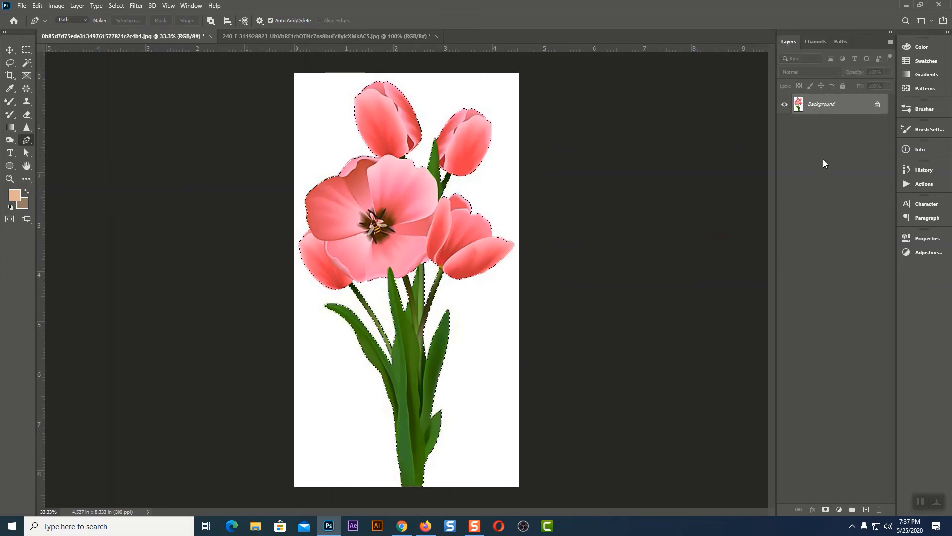
key(ctrl+j)
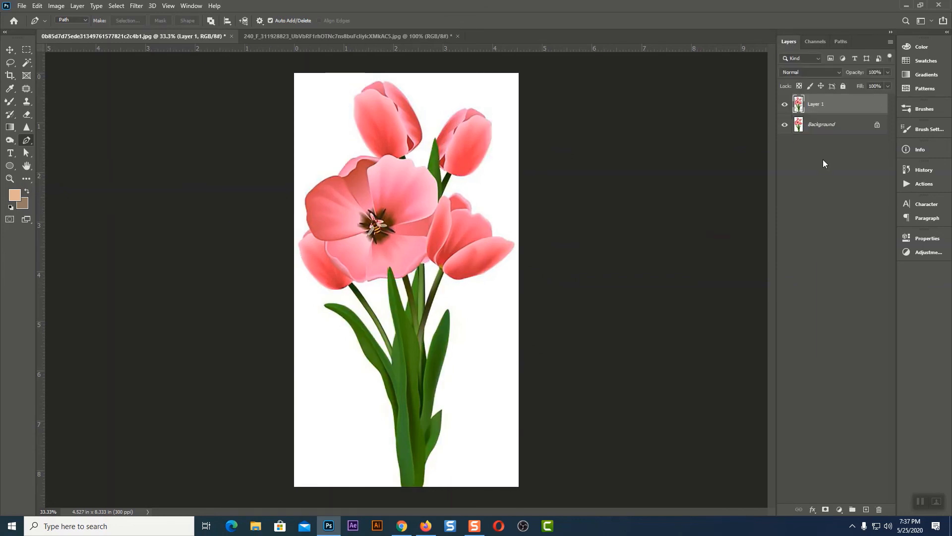
click(785, 124)
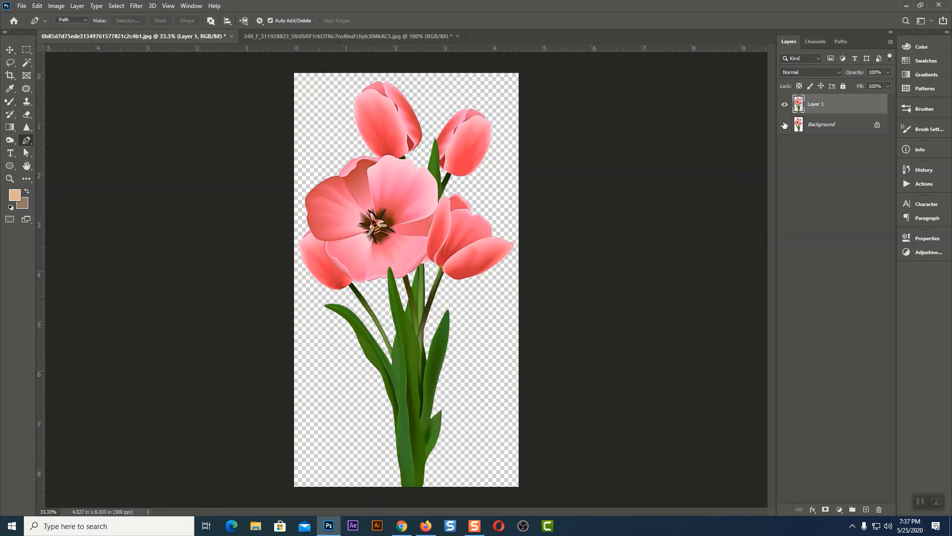
click(785, 124)
click(785, 125)
click(785, 125)
click(785, 125)
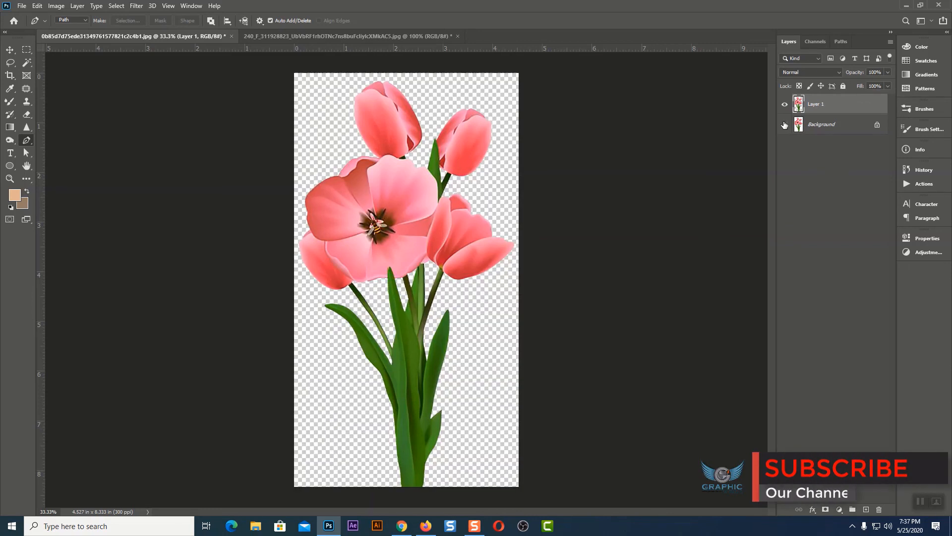
- Add an empty layer directly above the Background and fill it with the peach foreground color
click(819, 129)
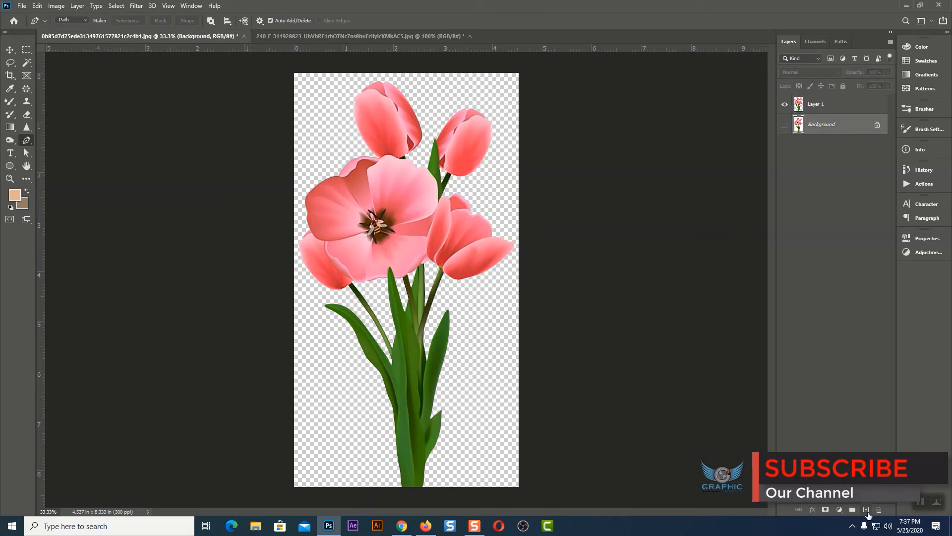
click(866, 510)
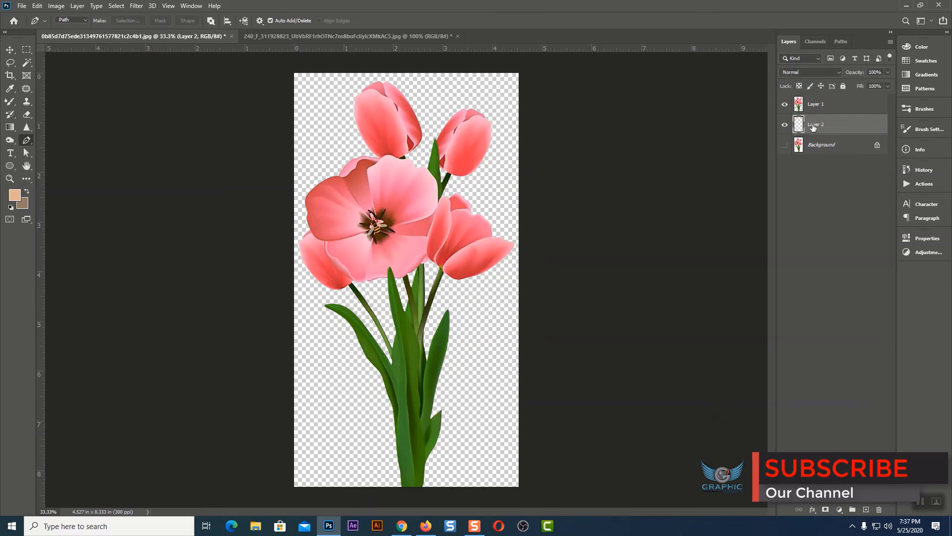
key(alt+BackSpace)
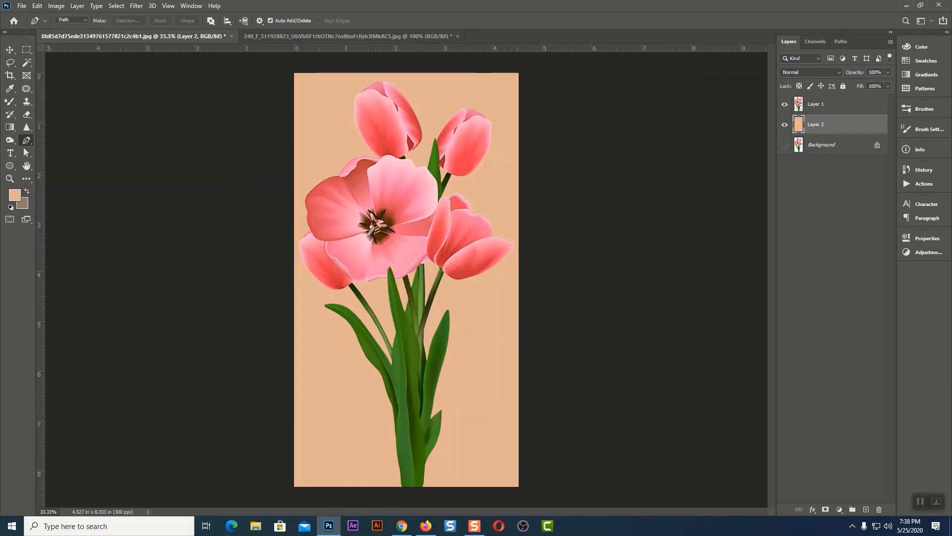
- Open the eagle photo 20161210CeleryFieldsSarasota704-Edit-XL from the Desktop
click(21, 6)
click(30, 26)
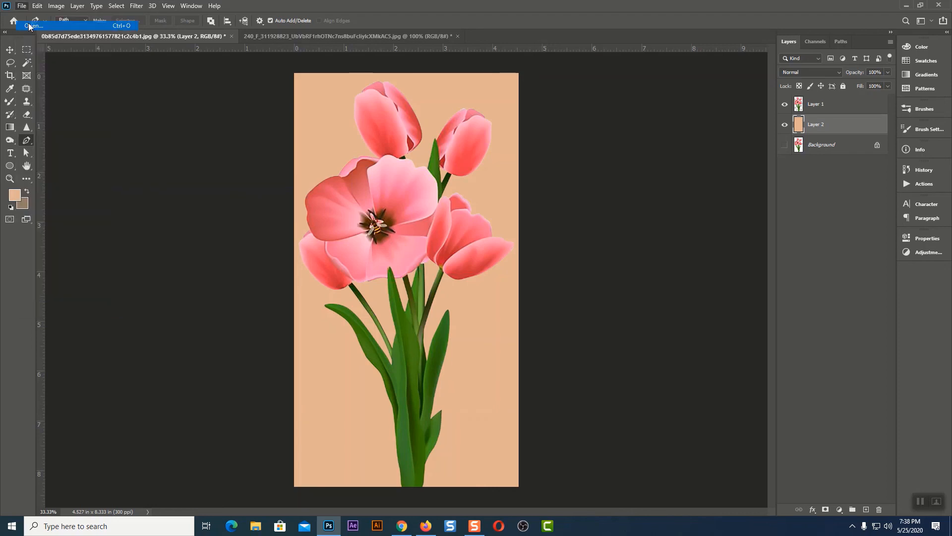
drag(467, 74, 466, 129)
click(436, 76)
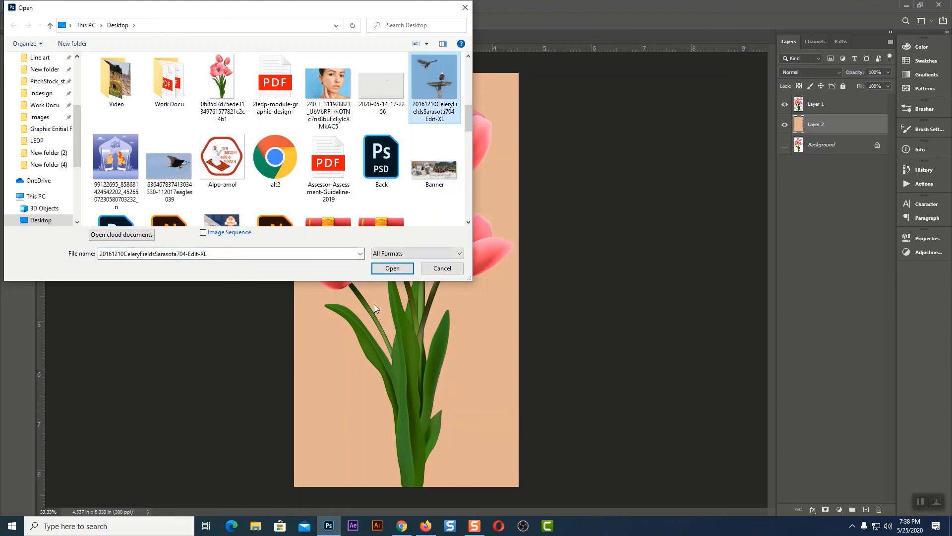
click(389, 268)
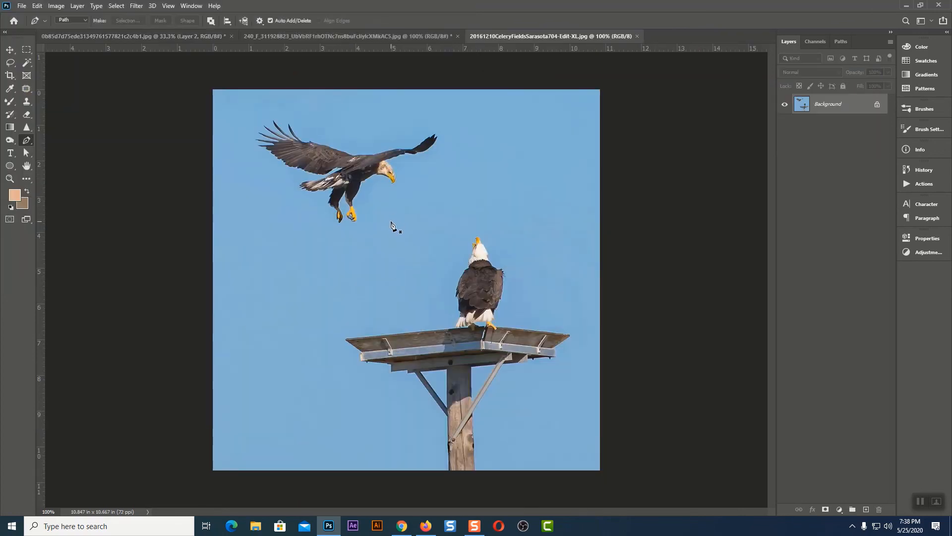
- Start a loose path around the flying eagle, running above both wings and around the far wingtip to below the beak
click(254, 123)
click(295, 118)
click(315, 137)
click(347, 137)
click(371, 128)
click(430, 116)
click(463, 146)
click(423, 174)
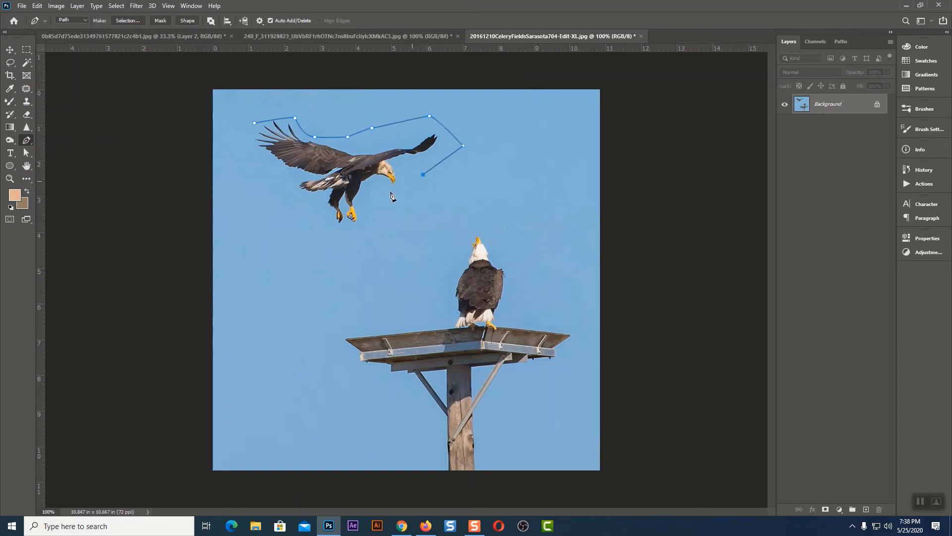
- Continue the path below the flying eagle's feet and around its left wing, closing it at the starting point
click(374, 205)
click(367, 237)
click(330, 241)
click(289, 217)
click(256, 172)
click(255, 123)
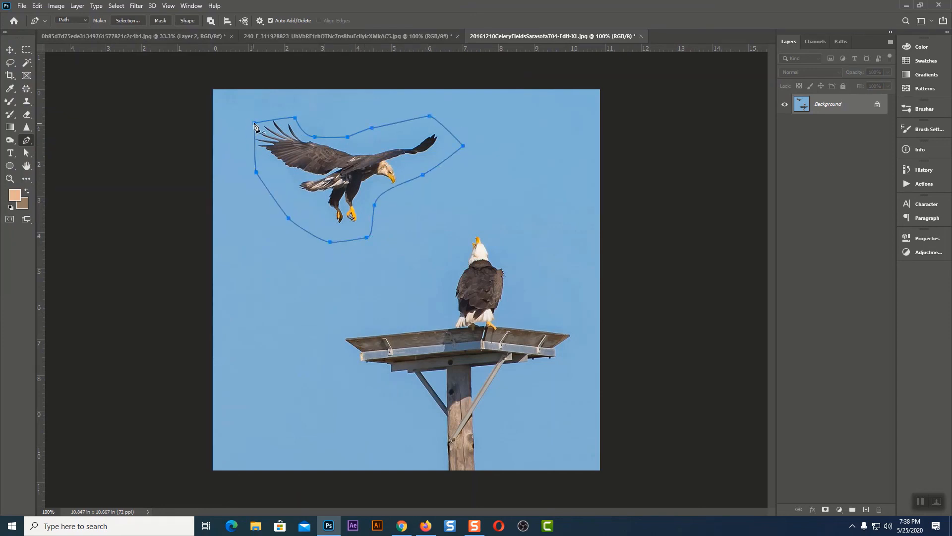
- Save the flying eagle's work path under the name 1 and deselect it
click(838, 41)
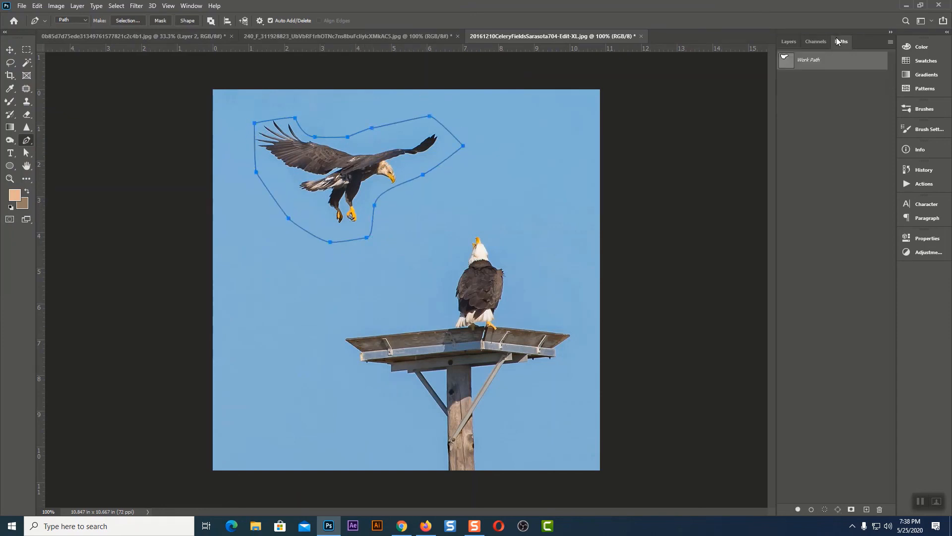
double_click(808, 61)
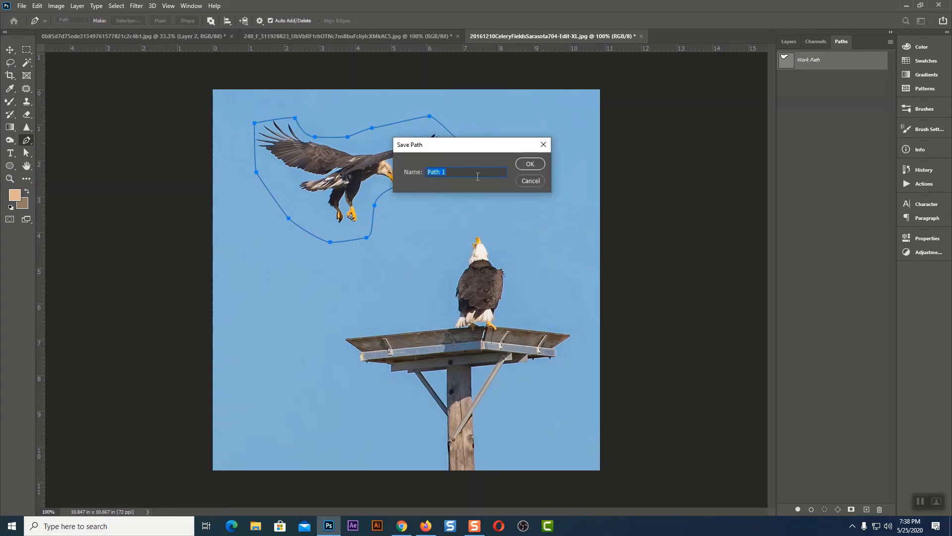
text(1)
click(529, 164)
click(798, 133)
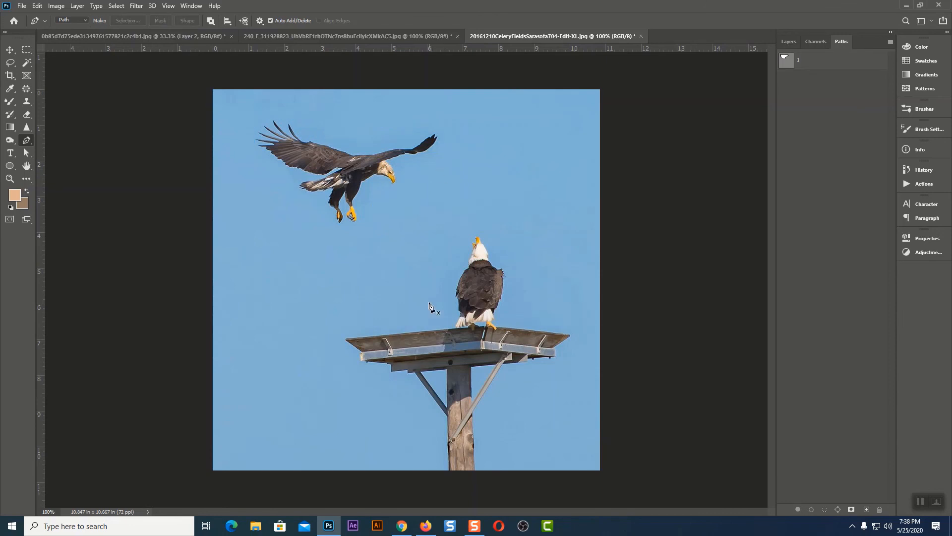
- Draw a separate closed path loosely around the perched eagle and its platform
click(448, 298)
click(461, 232)
click(499, 243)
click(512, 266)
click(514, 302)
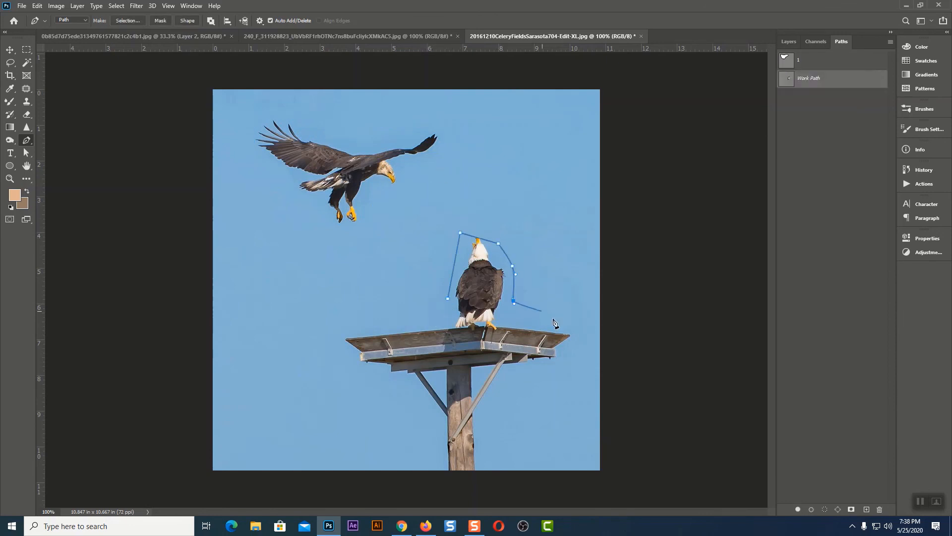
drag(545, 313, 554, 316)
drag(574, 326, 475, 386)
drag(389, 395, 330, 374)
drag(317, 343, 355, 320)
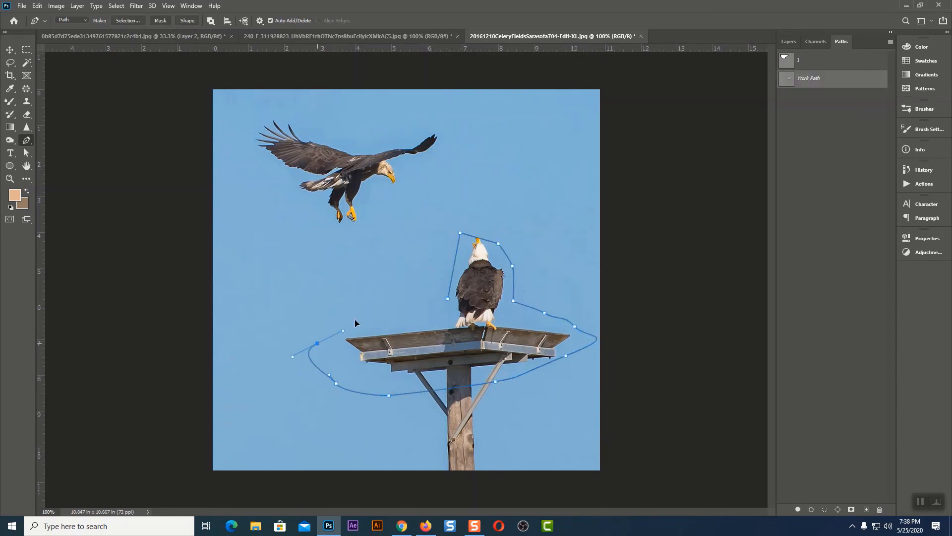
click(448, 298)
- Compare the paths of the tulip and eagle documents and check the eagle photo's layers
click(265, 36)
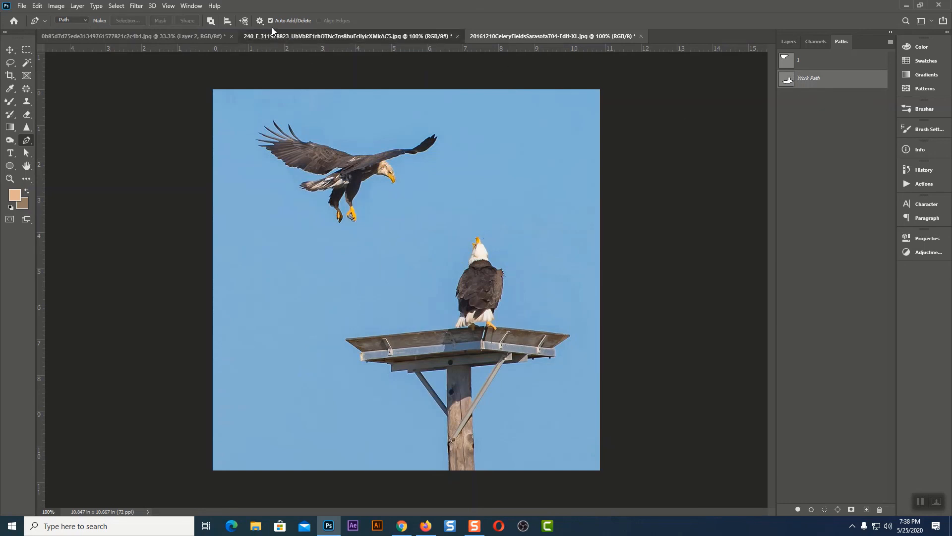
click(169, 36)
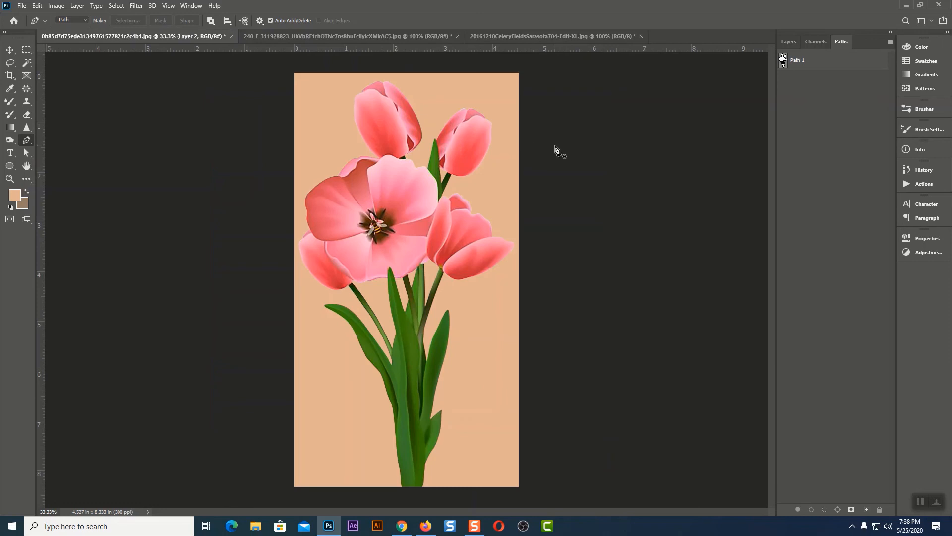
click(537, 36)
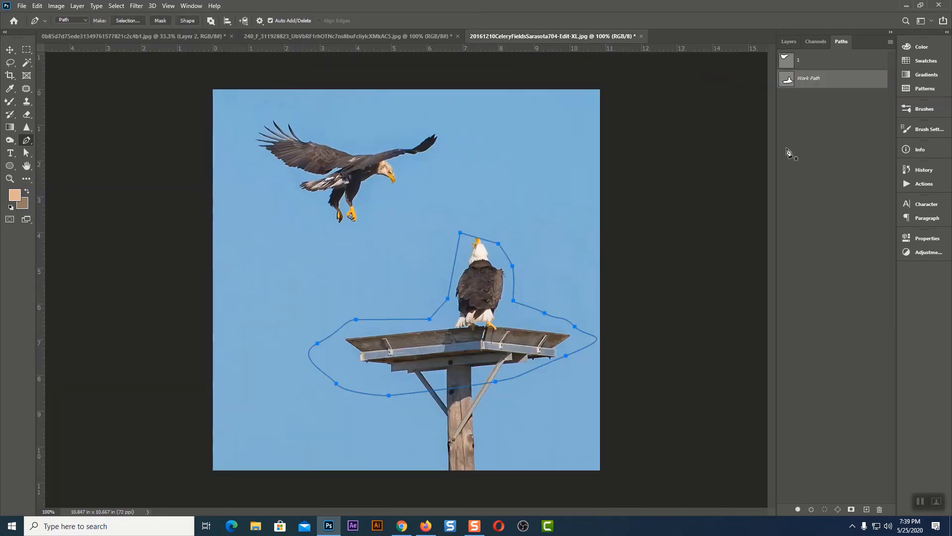
click(789, 42)
click(842, 41)
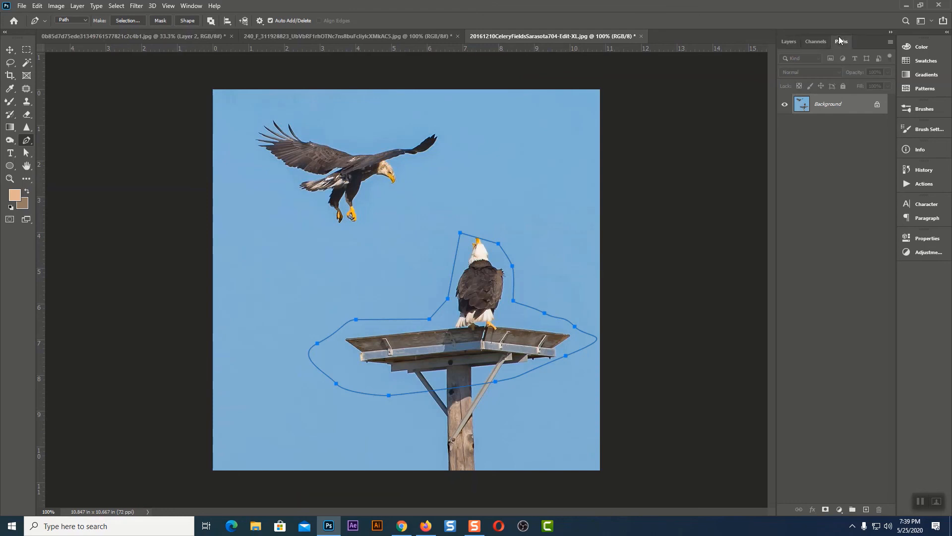
- Copy the flying eagle area to a new layer from a selection of path 1, and briefly hide the Background to check the cutout
ctrl+click(787, 62)
click(789, 42)
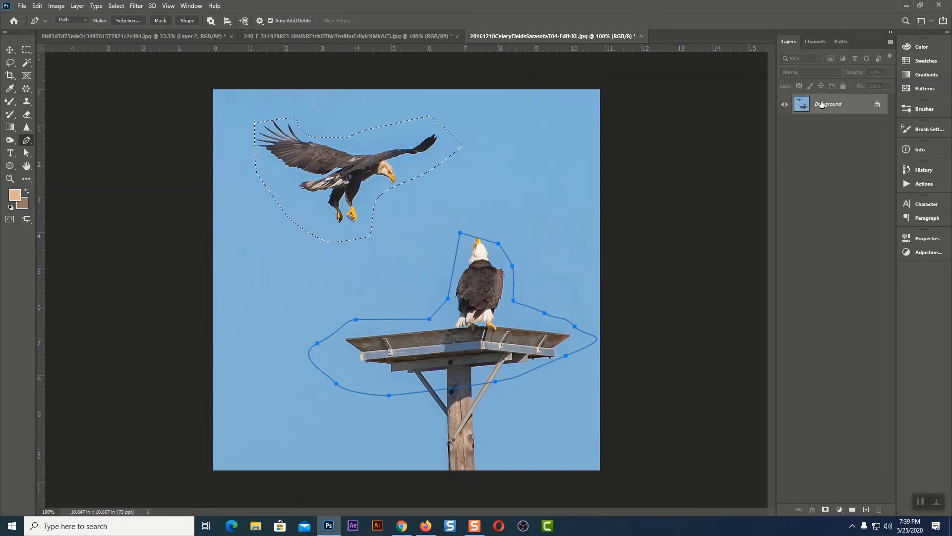
key(ctrl+j)
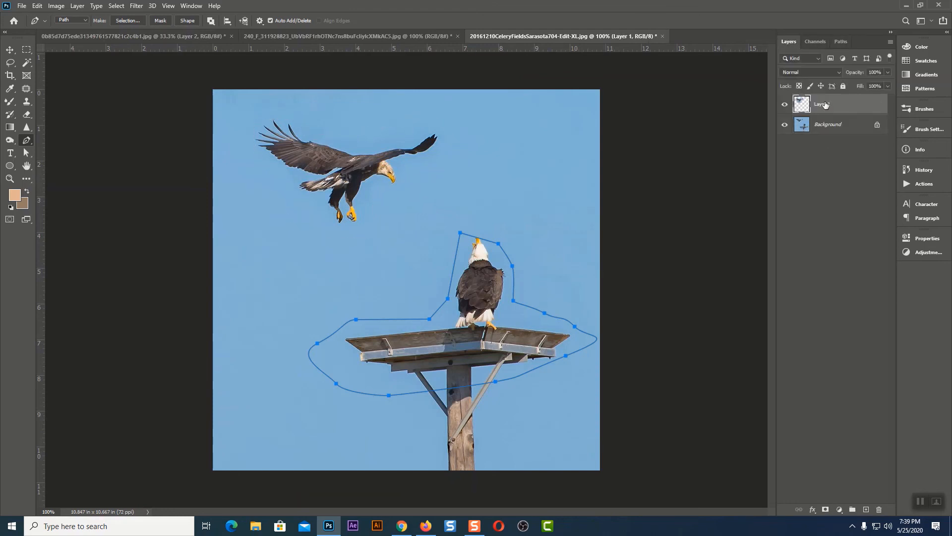
click(785, 125)
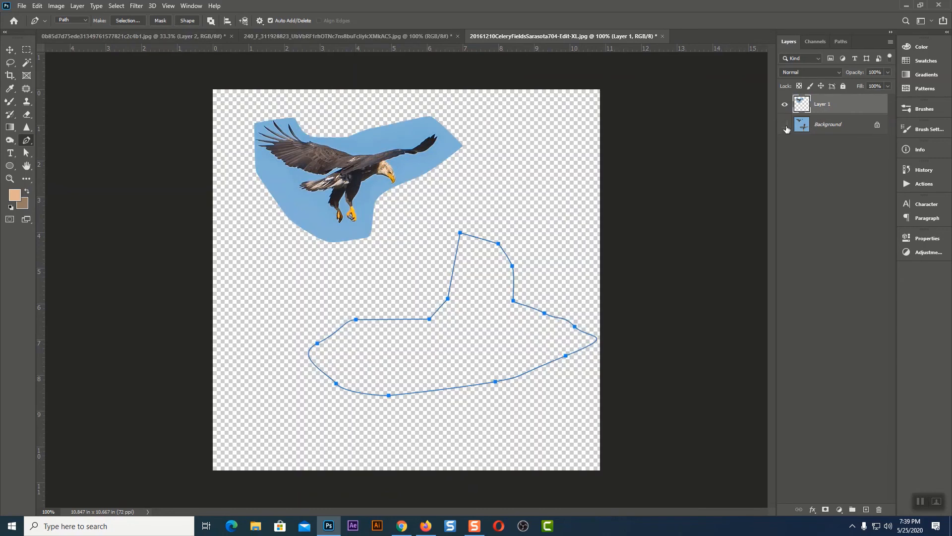
click(785, 126)
click(785, 125)
click(785, 125)
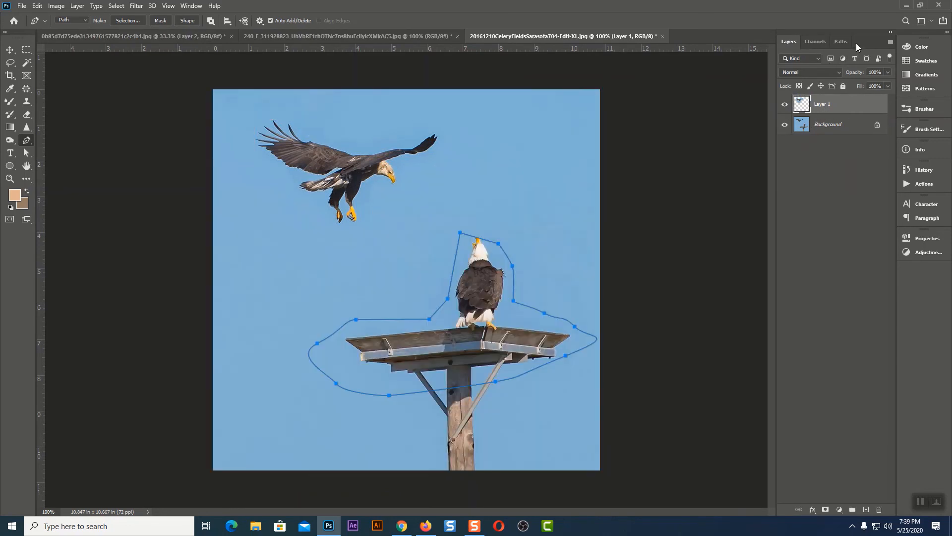
- Load the work path around the perched eagle as a selection and copy that area of the Background to a new layer
click(843, 41)
ctrl+click(786, 84)
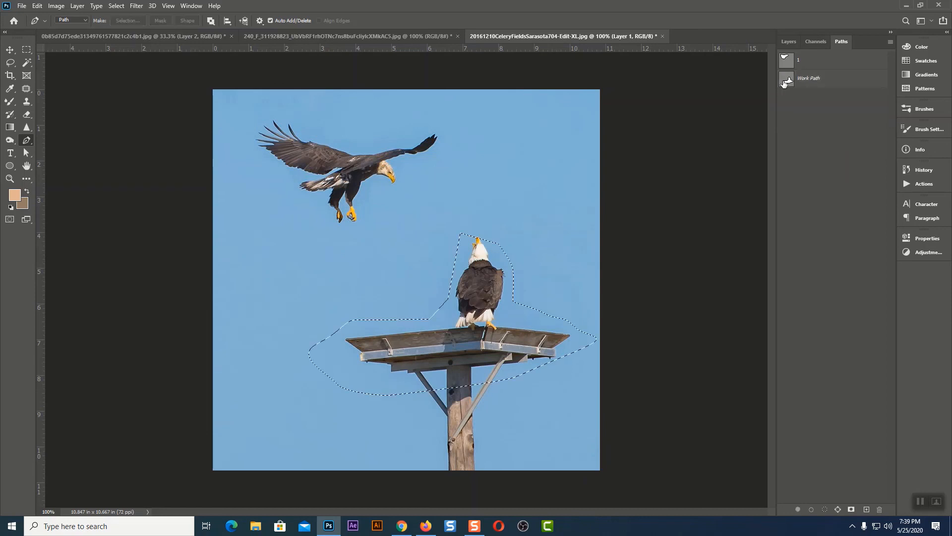
click(787, 42)
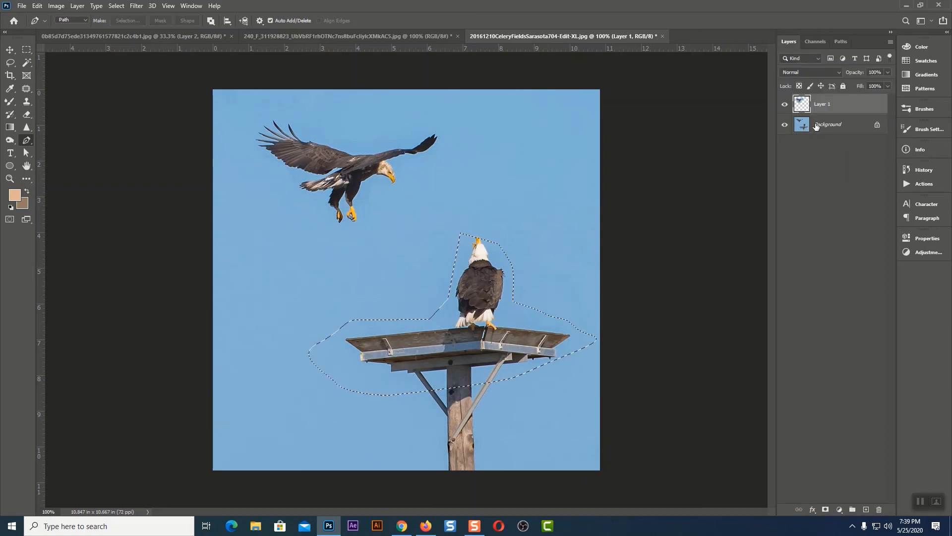
click(816, 126)
key(ctrl+j)
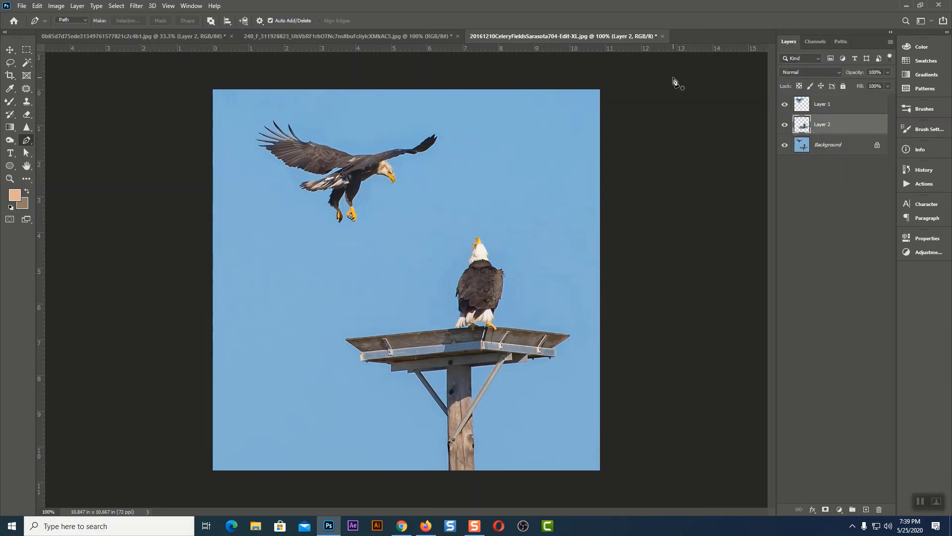